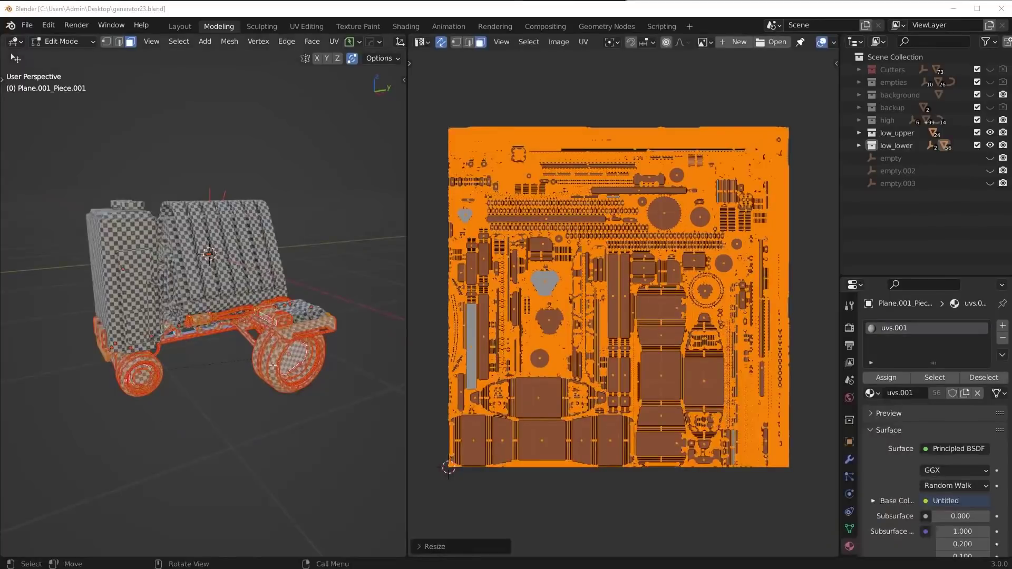
Try unwrapping the selected lower chassis meshes with the Conformal method, and undo it
middle_click_drag(211, 311, 228, 317)
key("u")
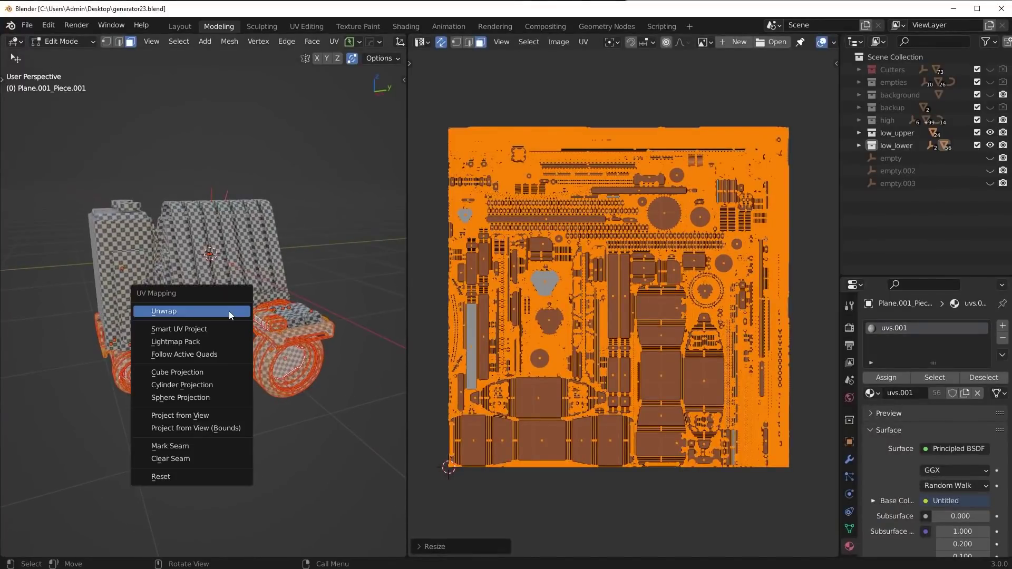
left_click(232, 312)
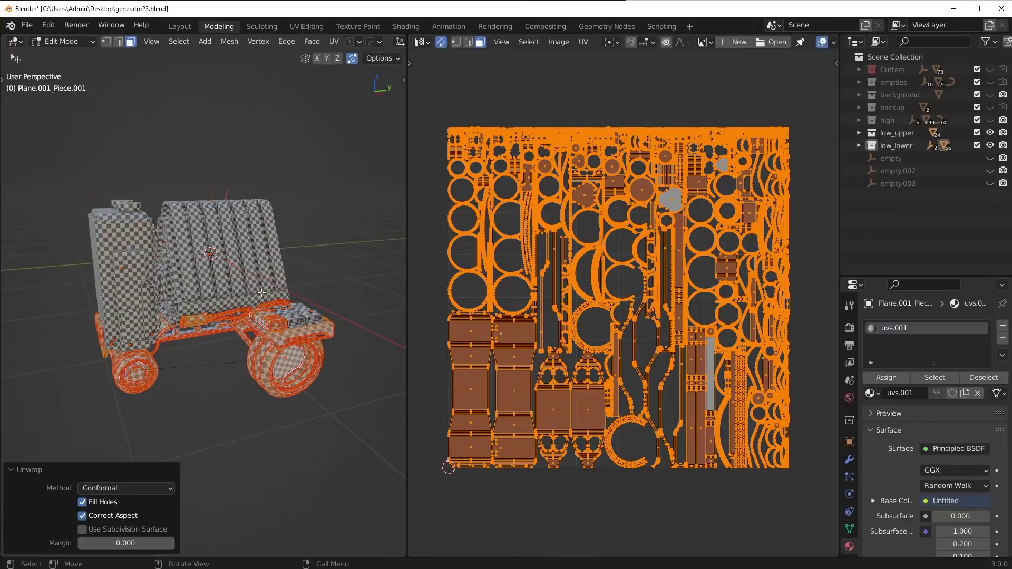
key("ctrl+z")
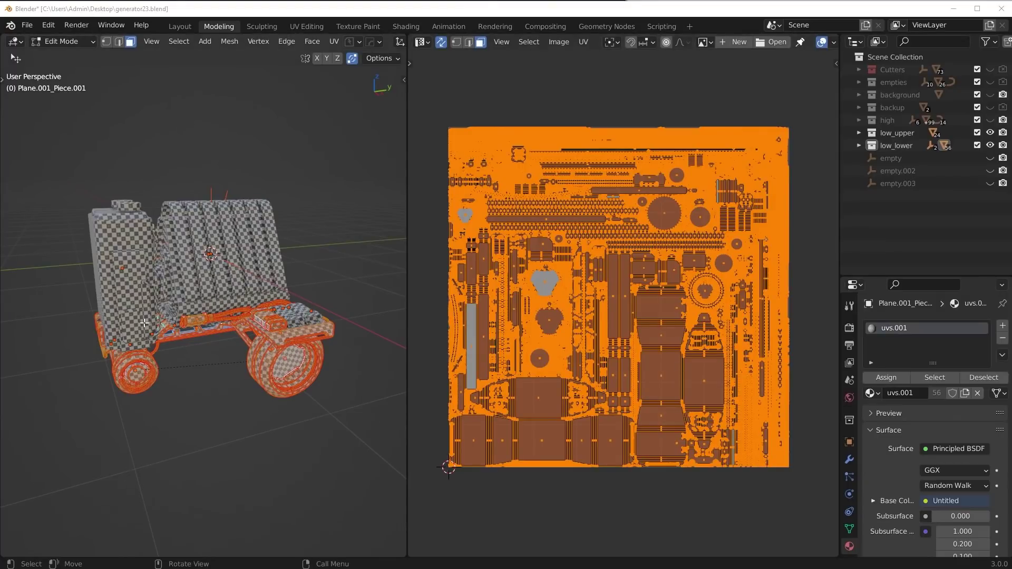
Isolate the selected lower chassis meshes in local view and unwrap their UVs
middle_click_drag(208, 306, 217, 304)
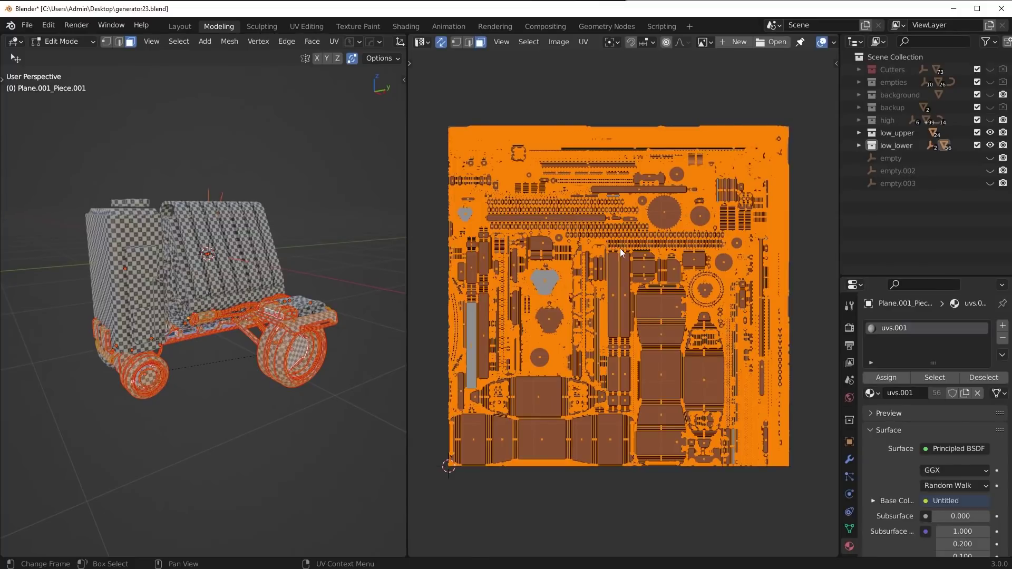
scroll(616, 247, "up", 2)
scroll(559, 242, "down", 2)
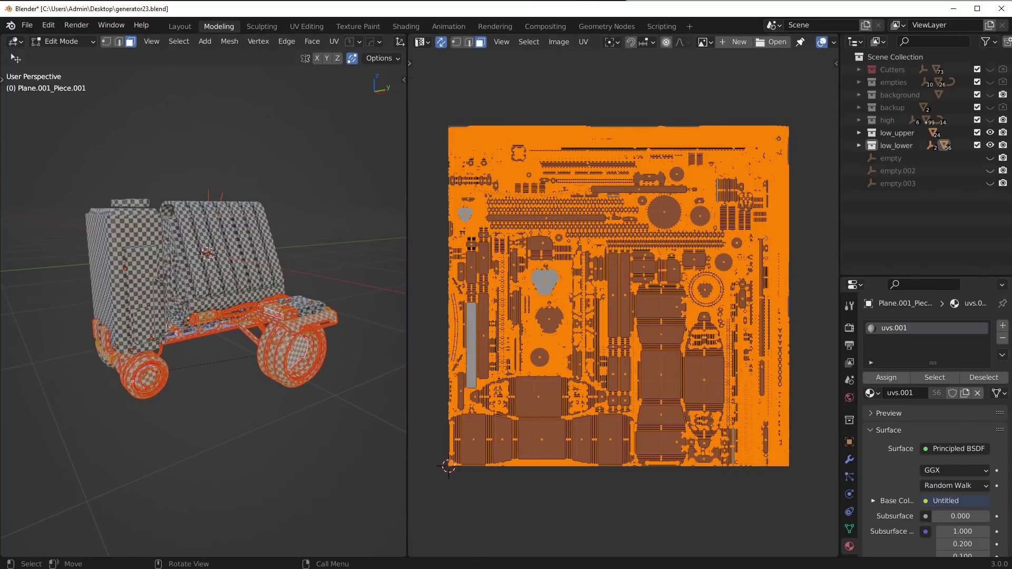
key("KP_Divide")
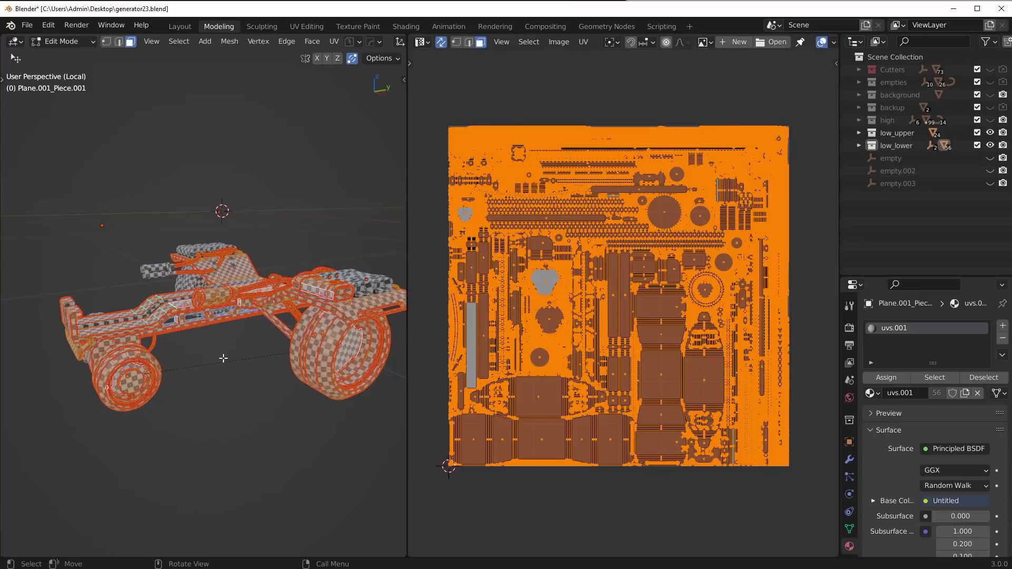
left_click(875, 391)
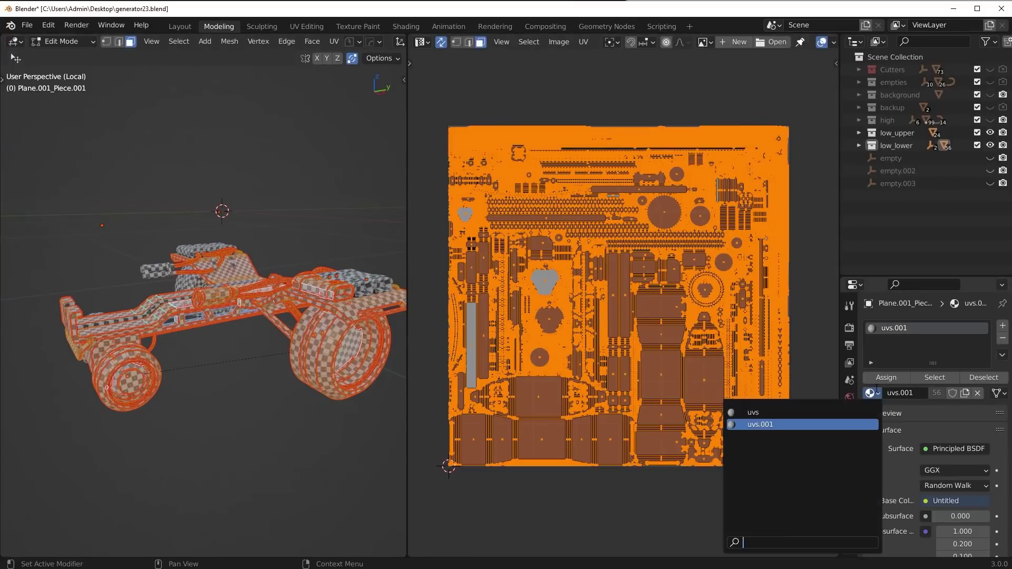
middle_click_drag(291, 298, 274, 305)
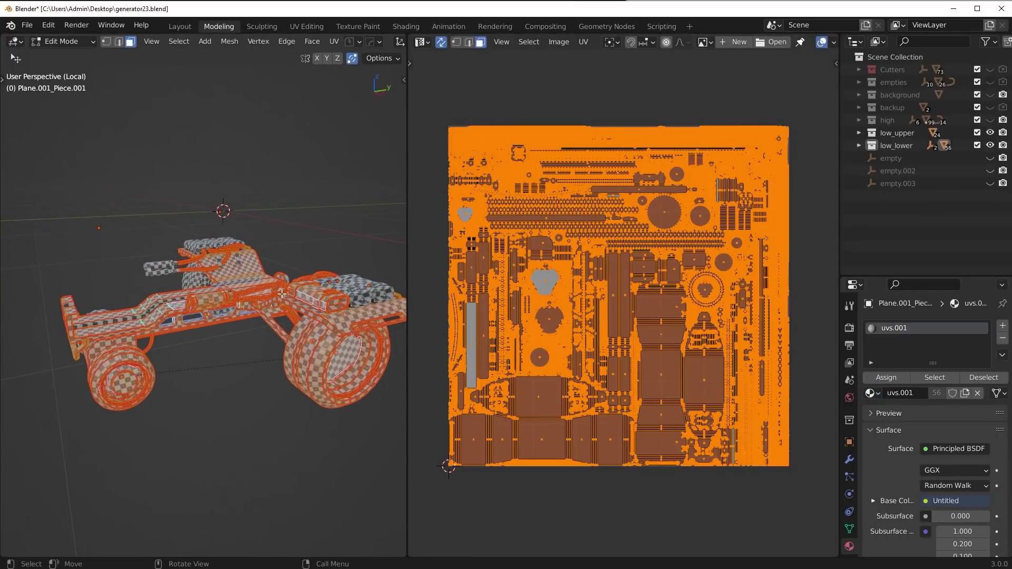
key("u")
left_click(282, 293)
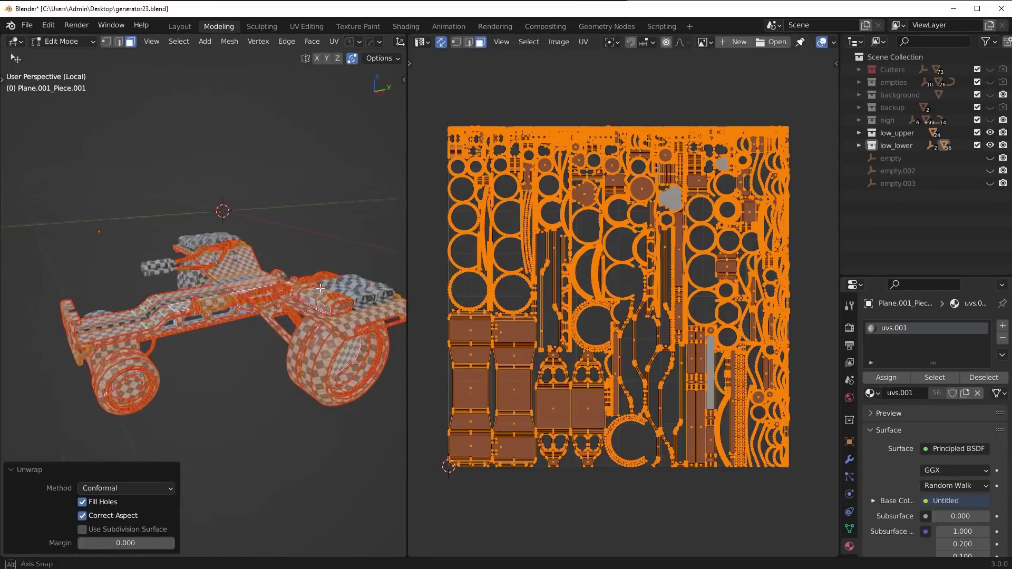
Examine the checker pattern on the unwrapped chassis and the ring and strip islands in the UV layout
scroll(320, 289, "up", 6)
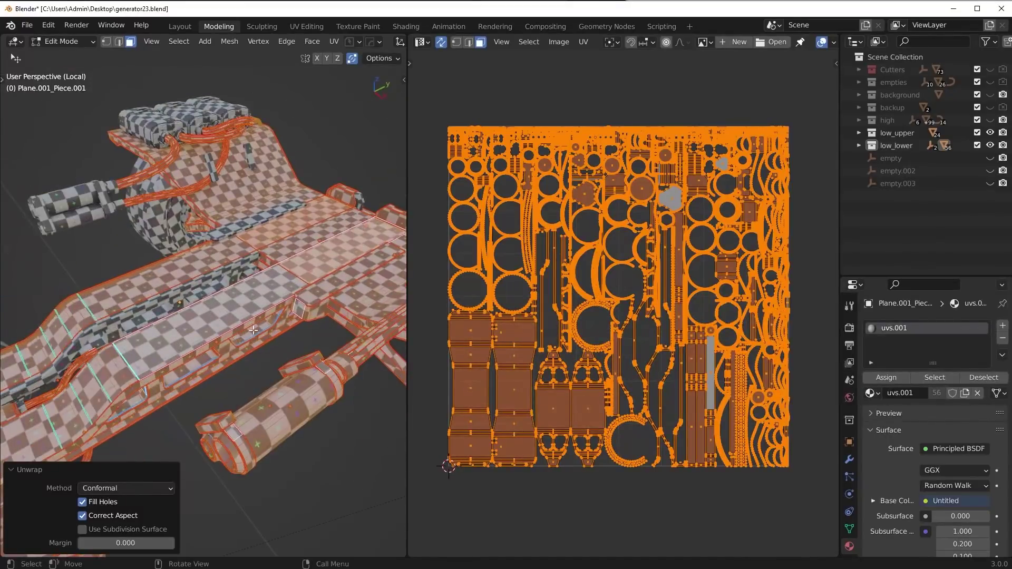
scroll(253, 330, "down", 2)
middle_click_drag(539, 269, 598, 286)
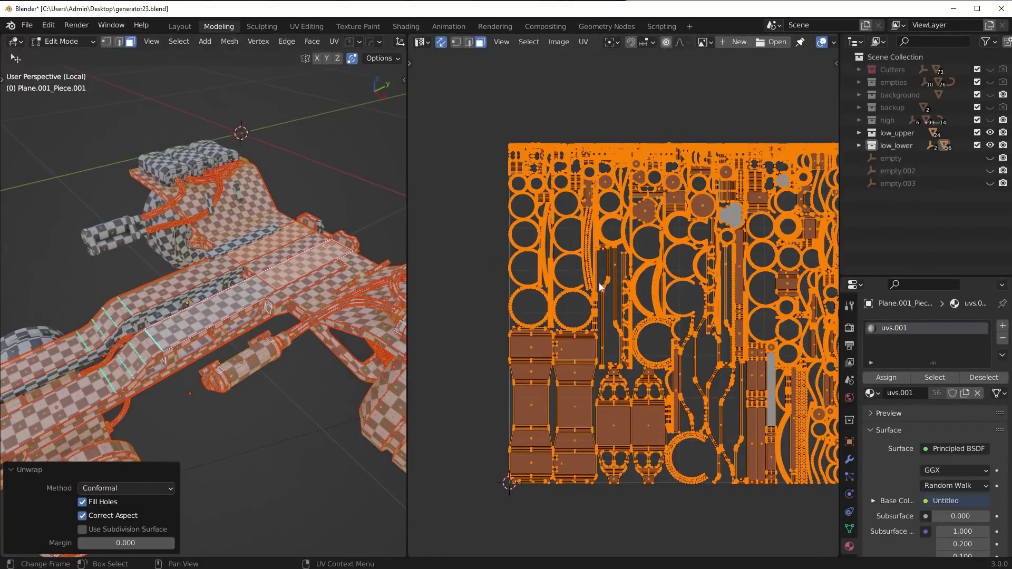
scroll(599, 286, "up", 4)
middle_click_drag(517, 286, 717, 339)
scroll(619, 310, "up", 2)
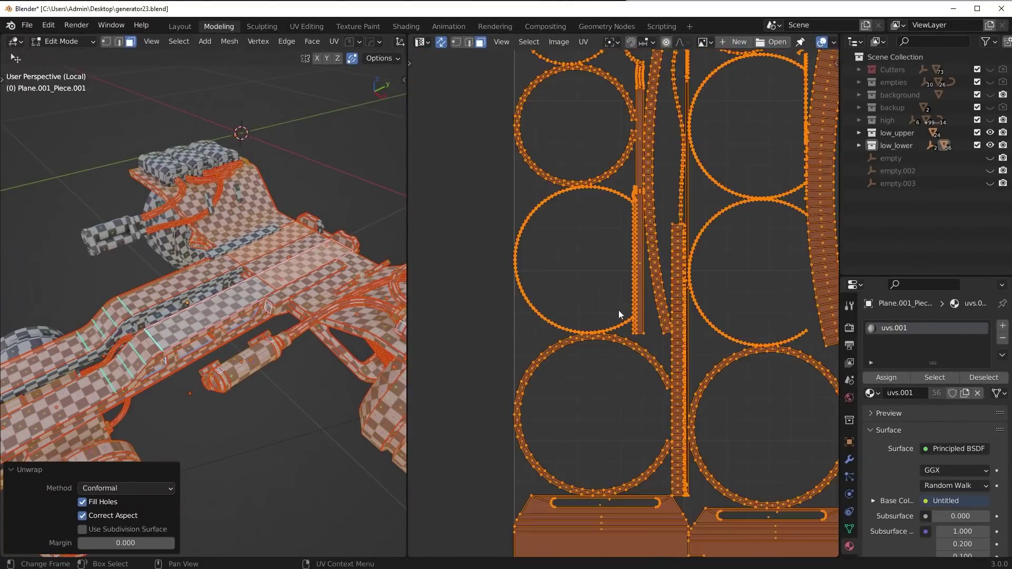
scroll(622, 308, "up", 4)
middle_click_drag(632, 306, 584, 329)
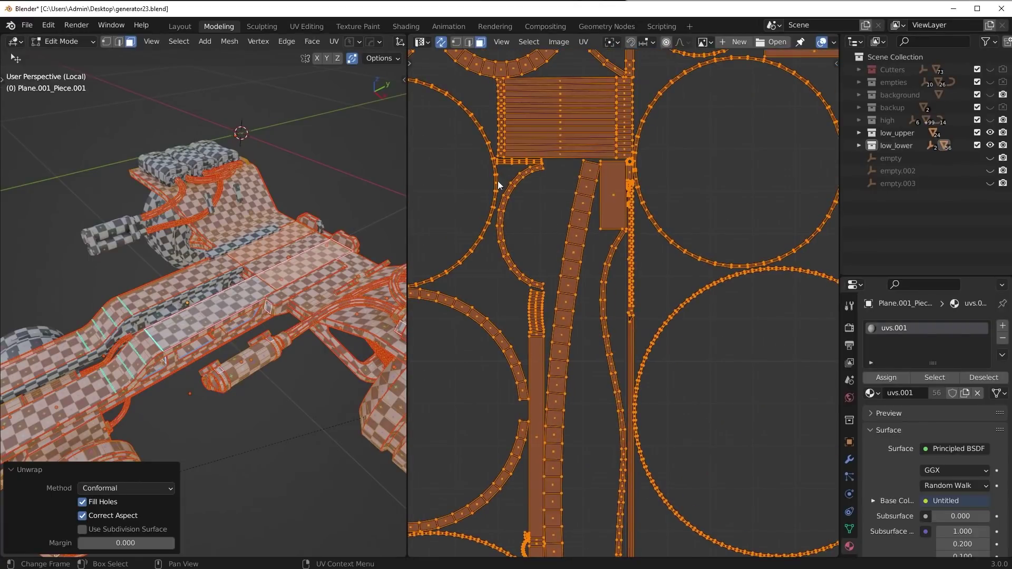
middle_click_drag(672, 252, 645, 350)
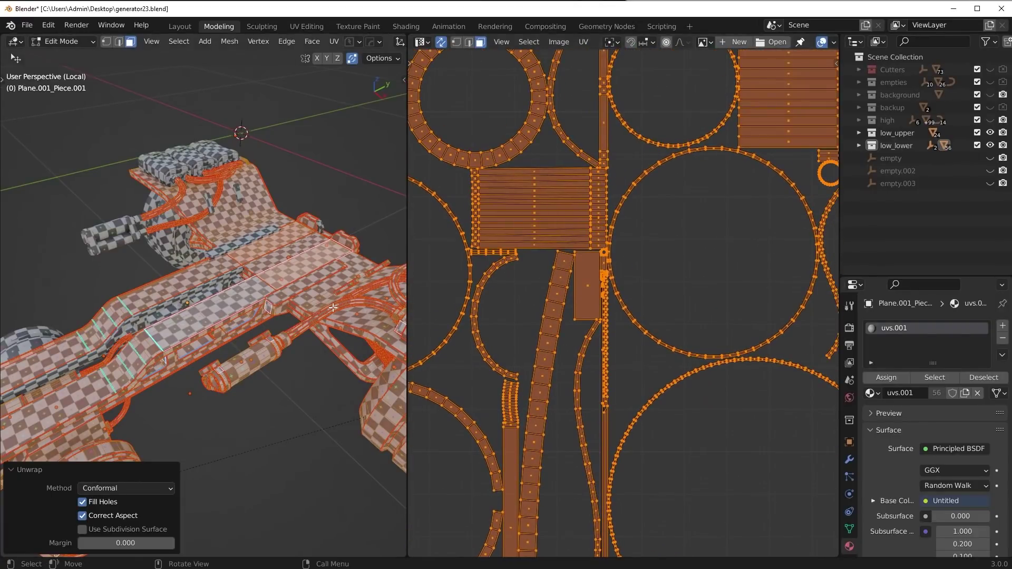
scroll(230, 338, "down", 4)
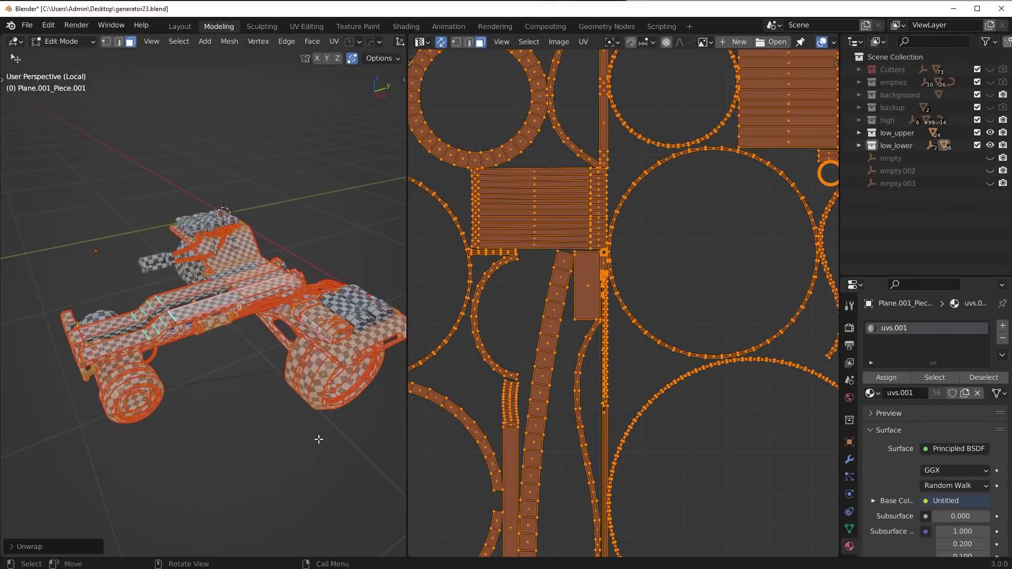
scroll(551, 371, "down", 6)
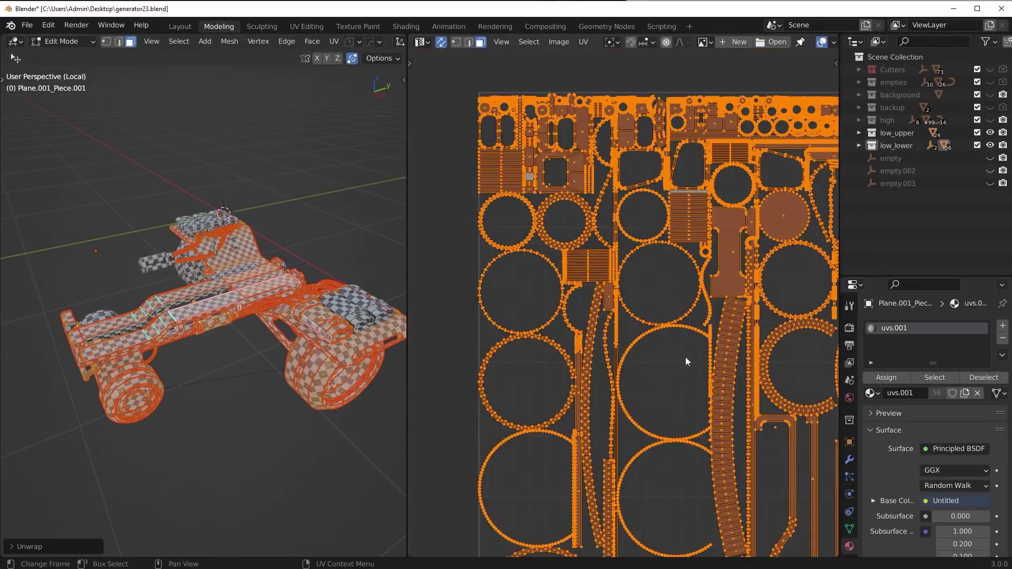
scroll(685, 356, "up", 2)
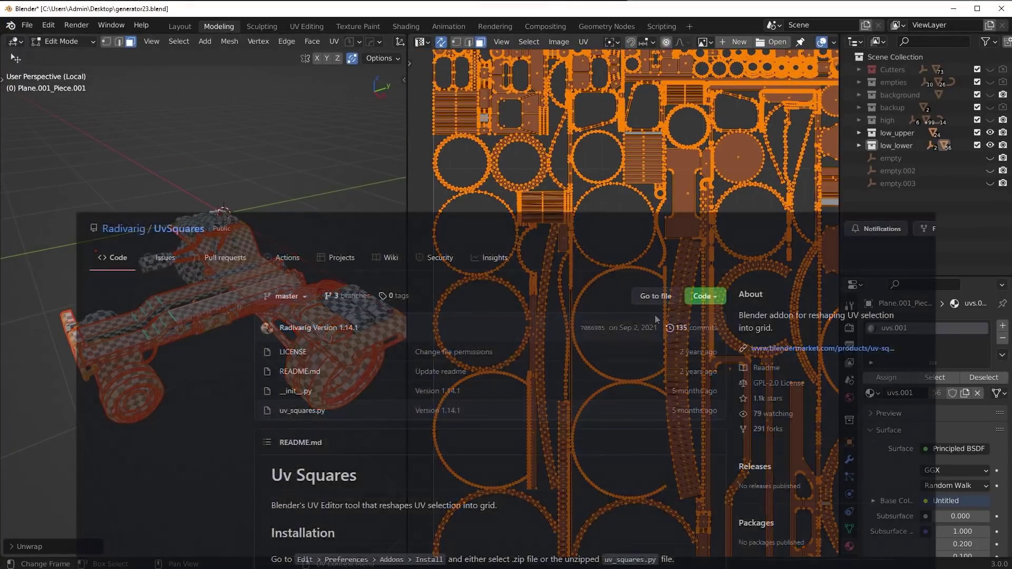
key("n")
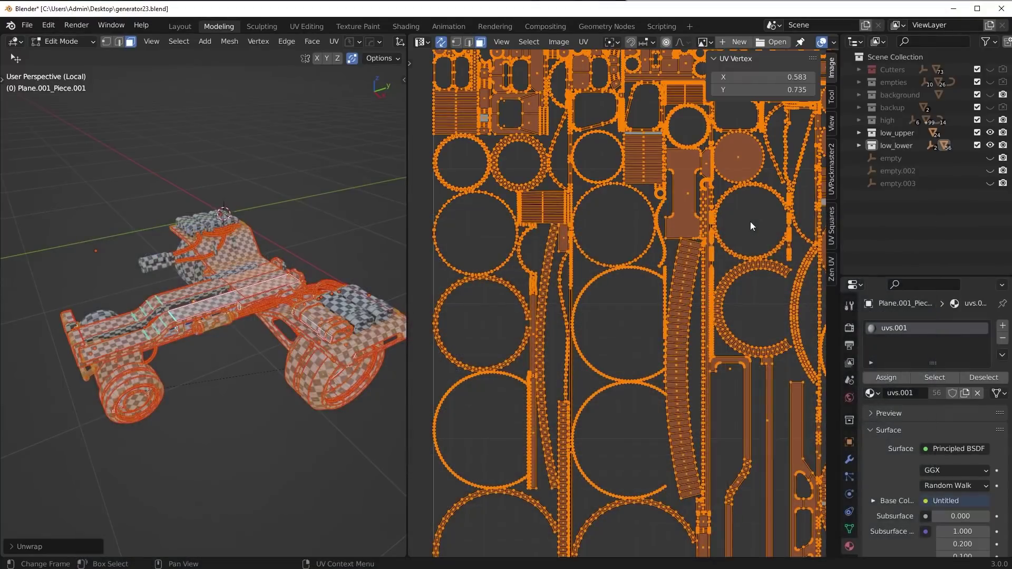
key("n")
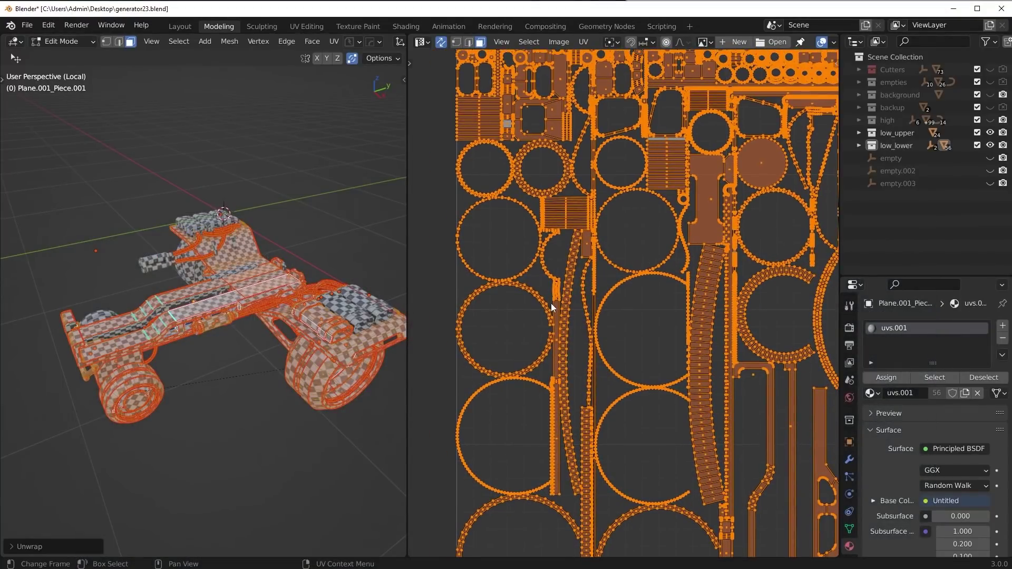
key("n")
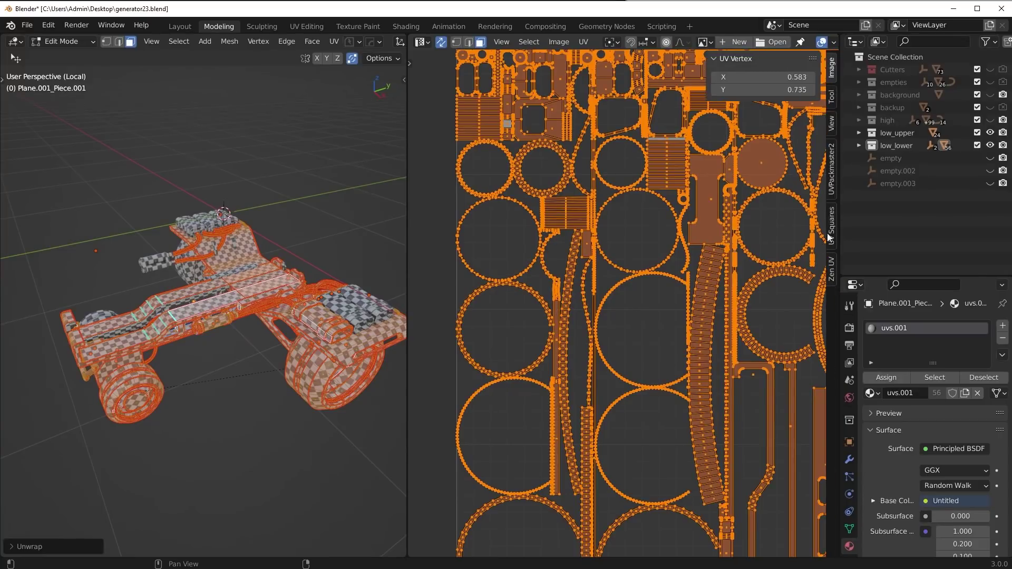
key("n")
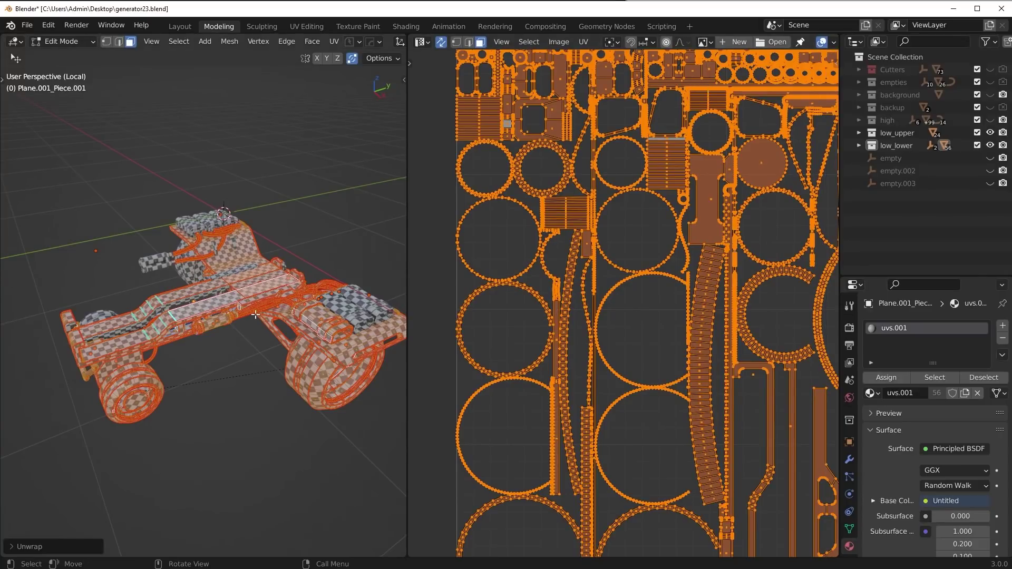
Clear the UV selection, select the split ring UV island and examine the gap between its two open ends
left_click(509, 329)
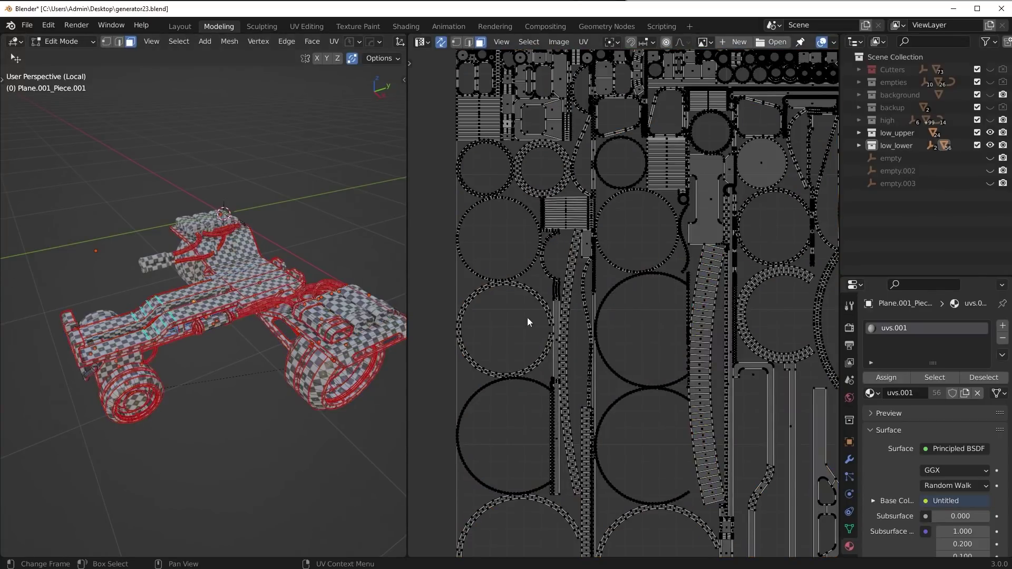
scroll(527, 319, "up", 1)
key("l")
scroll(615, 343, "up", 2)
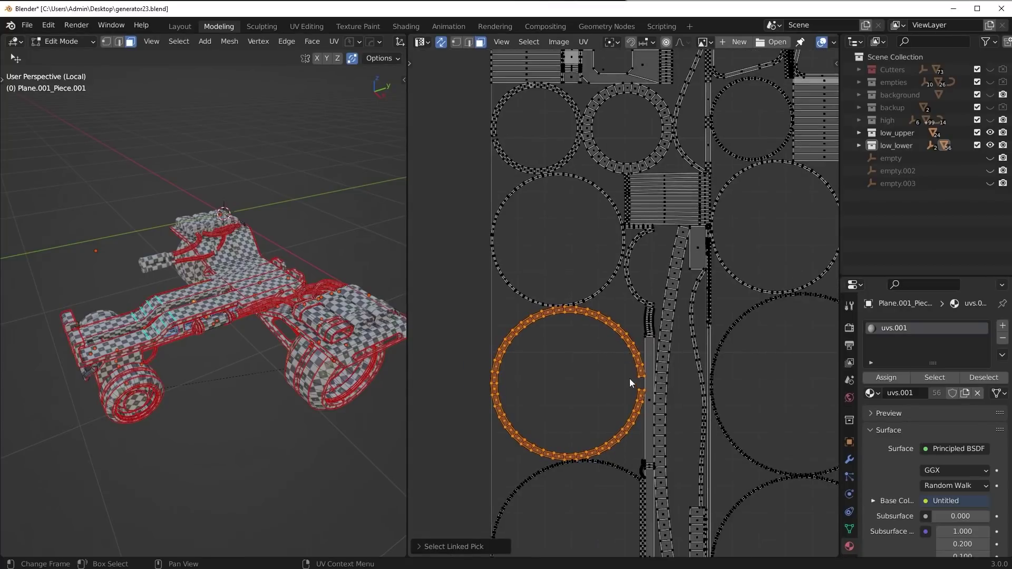
scroll(629, 378, "up", 4)
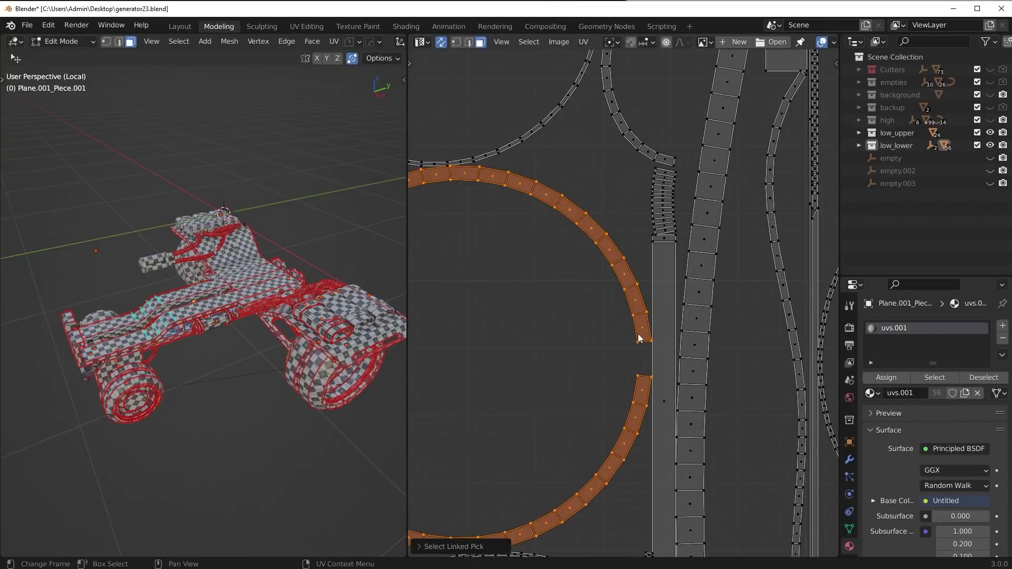
scroll(632, 364, "up", 3)
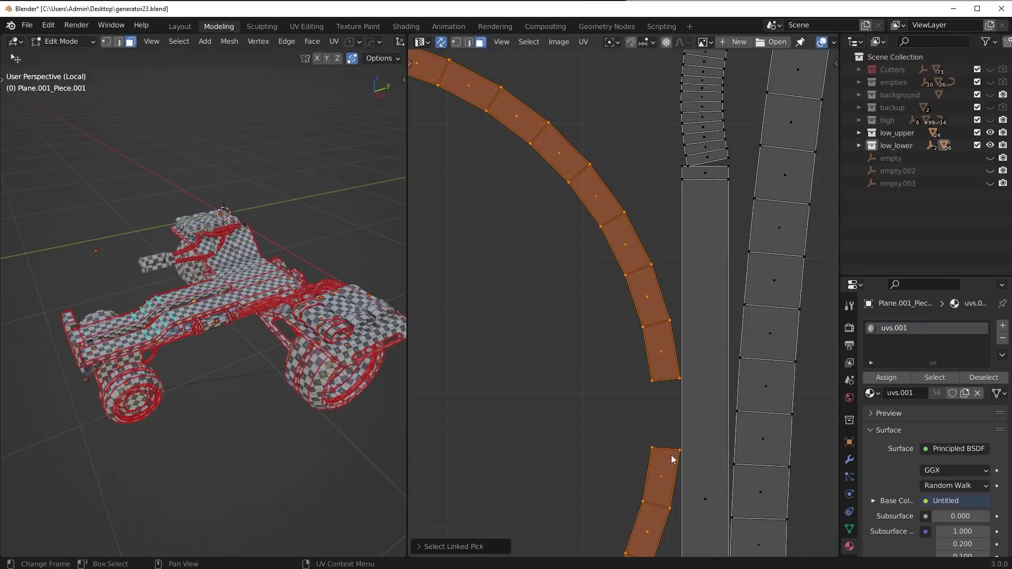
scroll(675, 390, "down", 5)
scroll(626, 322, "up", 2)
middle_click_drag(607, 205, 738, 365)
scroll(589, 229, "down", 2)
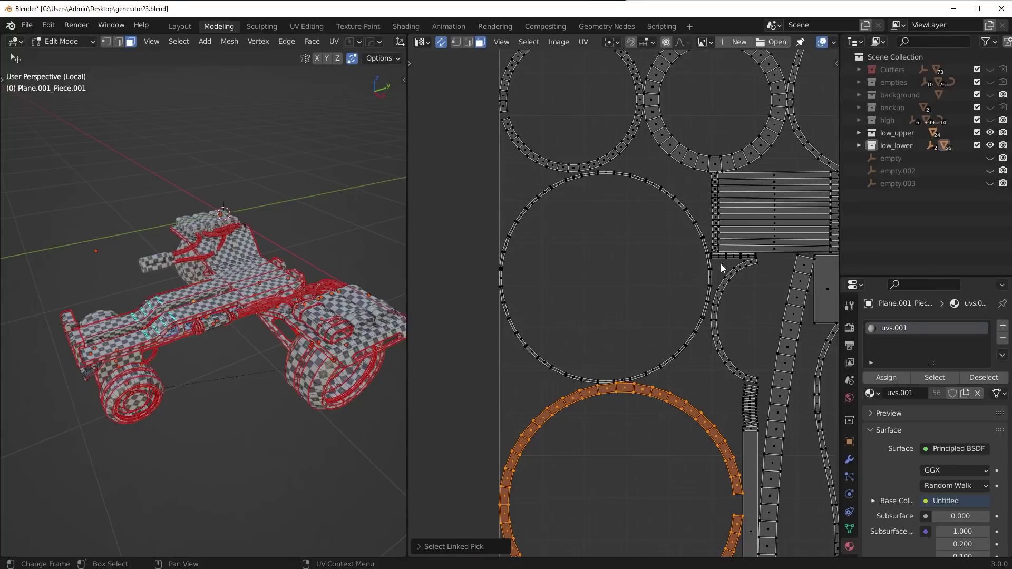
middle_click_drag(720, 263, 685, 387)
Select only the closed thick ring UV island and locate its faces inside the wheel hub on the model
key("alt+a")
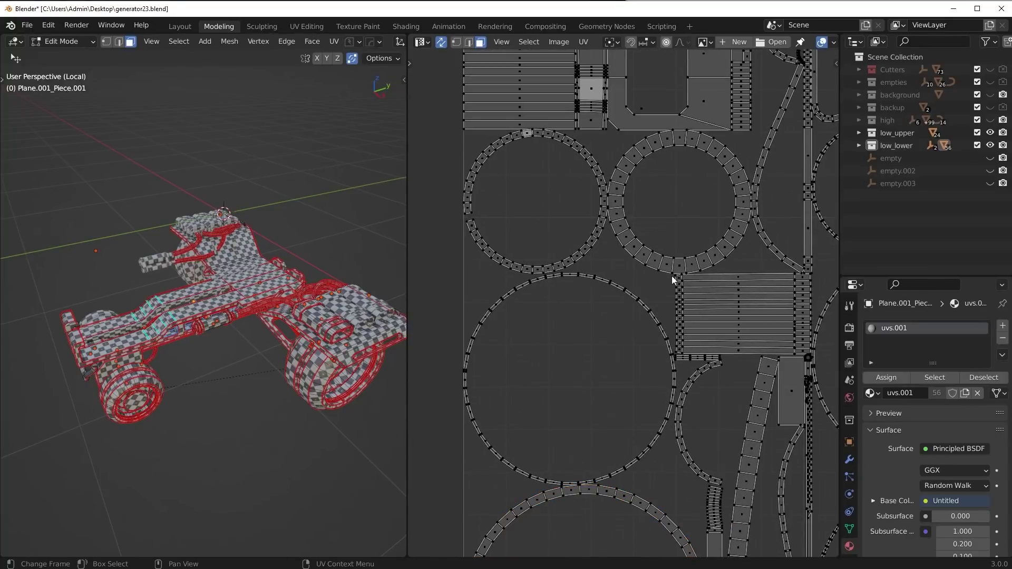
key("l")
key("KP_Decimal")
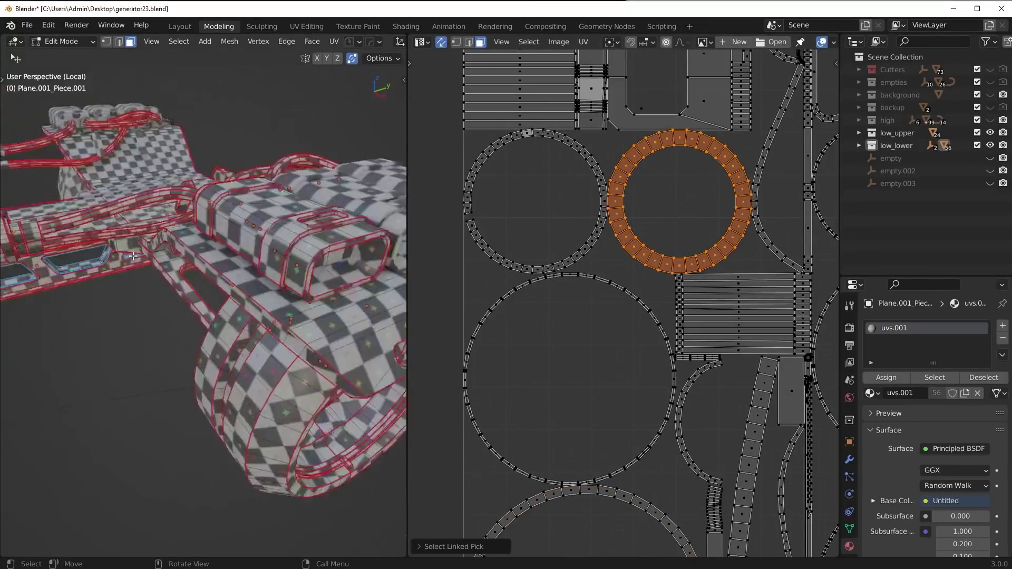
scroll(204, 301, "down", 8)
mouse_move(212, 308)
middle_mouse_down()
mouse_move(160, 288)
mouse_move(134, 296)
middle_mouse_up()
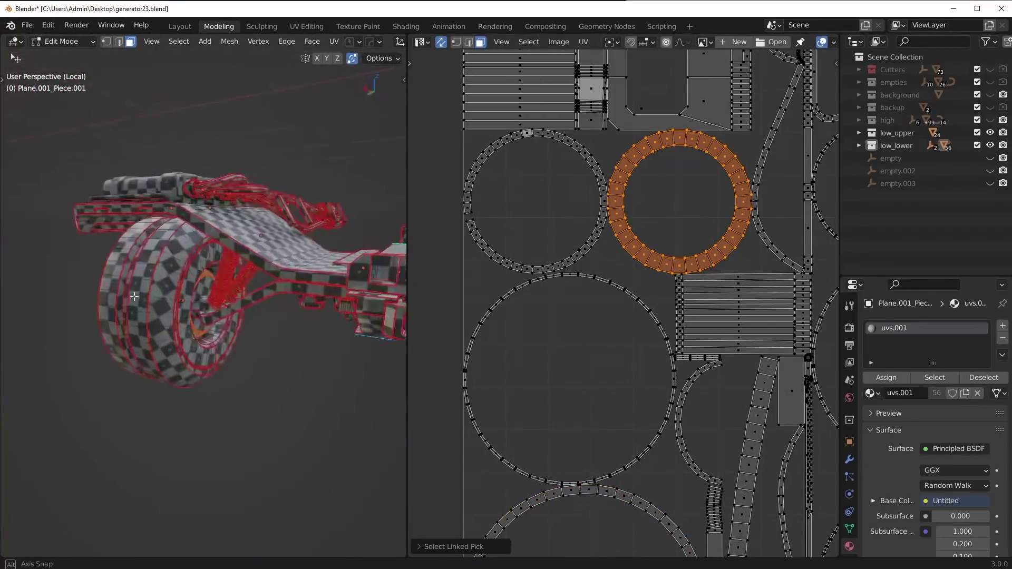
key("shift+z")
scroll(211, 334, "up", 5)
key("shift+z")
middle_click_drag(216, 421, 192, 385)
scroll(192, 385, "up", 2)
Mark a seam on one edge running across the closed ring of faces inside the wheel hub
key("Tab")
left_click(201, 485)
left_click(206, 437)
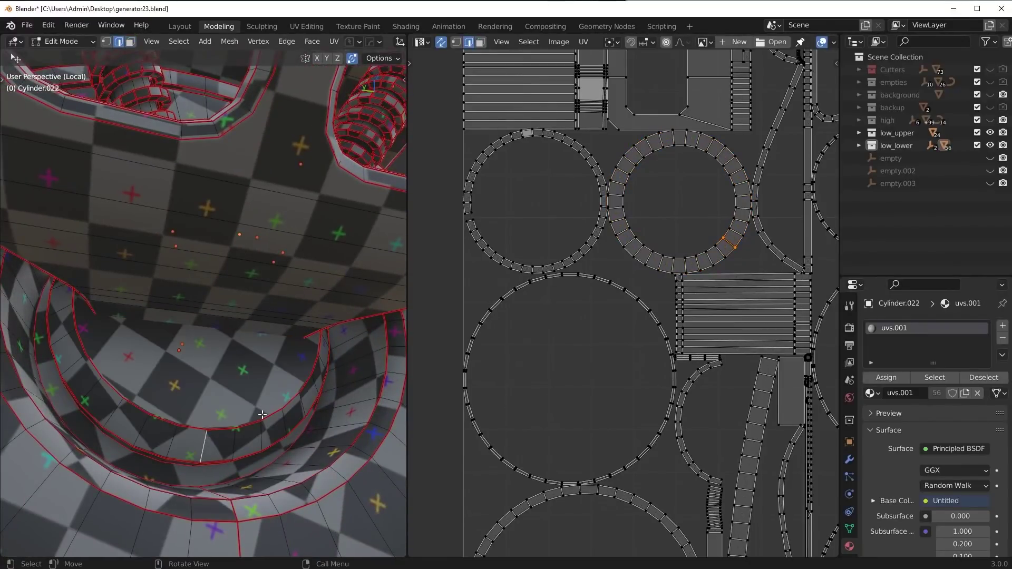
key("ctrl+e")
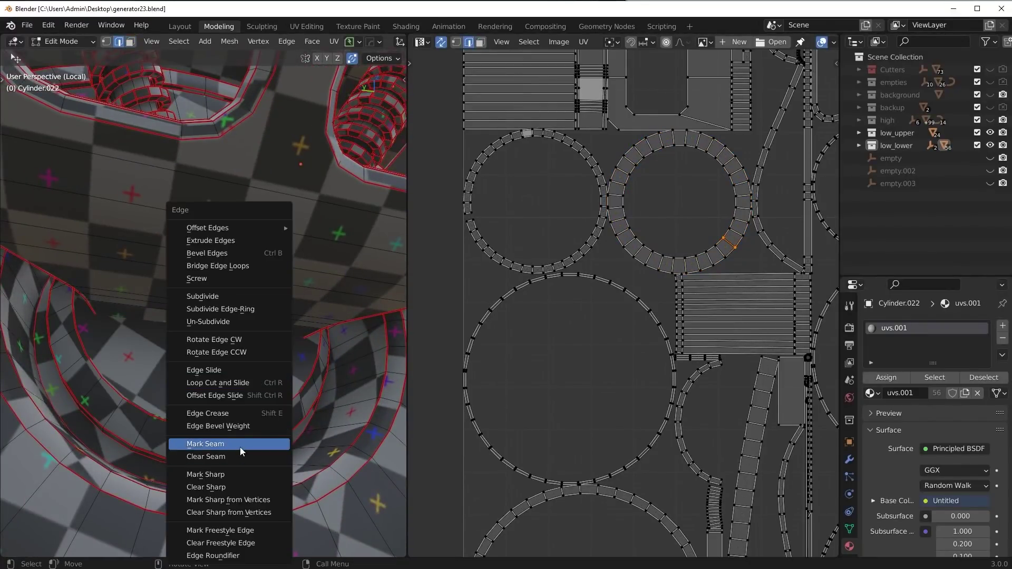
left_click(233, 444)
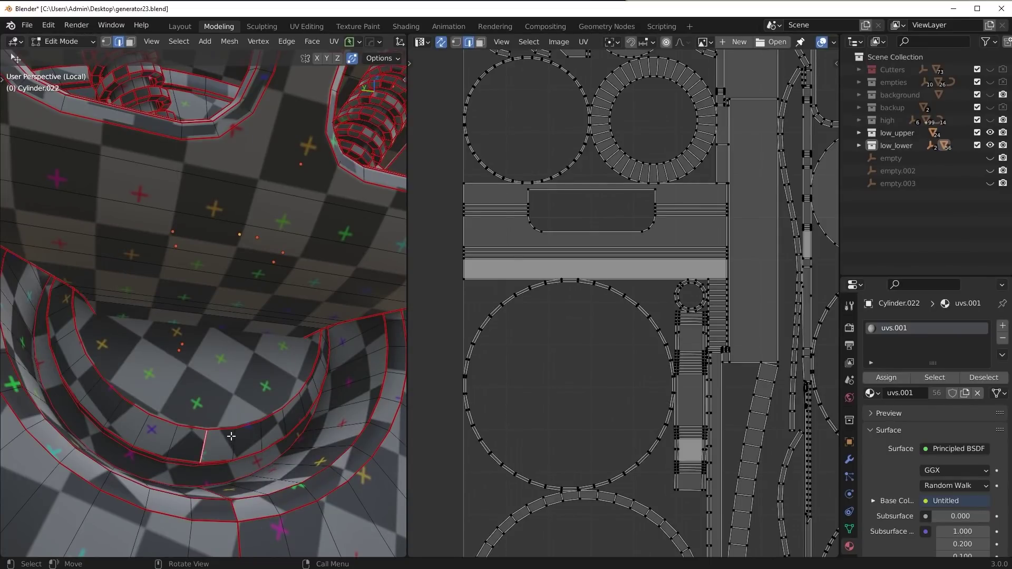
Select the wide ring UV island made of many thin segments and locate its faces on the wheel
scroll(230, 435, "down", 3)
middle_click_drag(230, 435, 222, 331)
key("3")
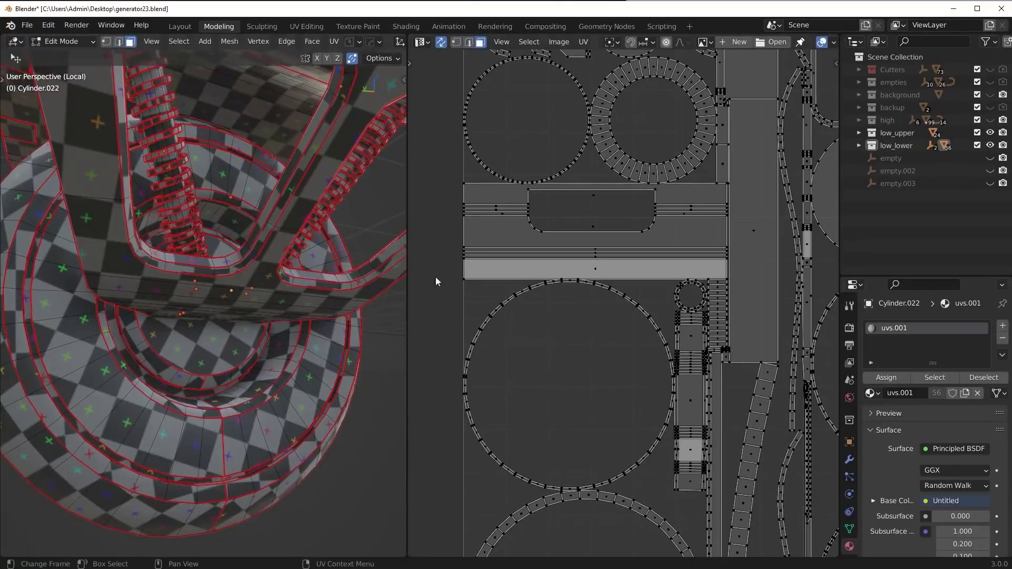
key("l")
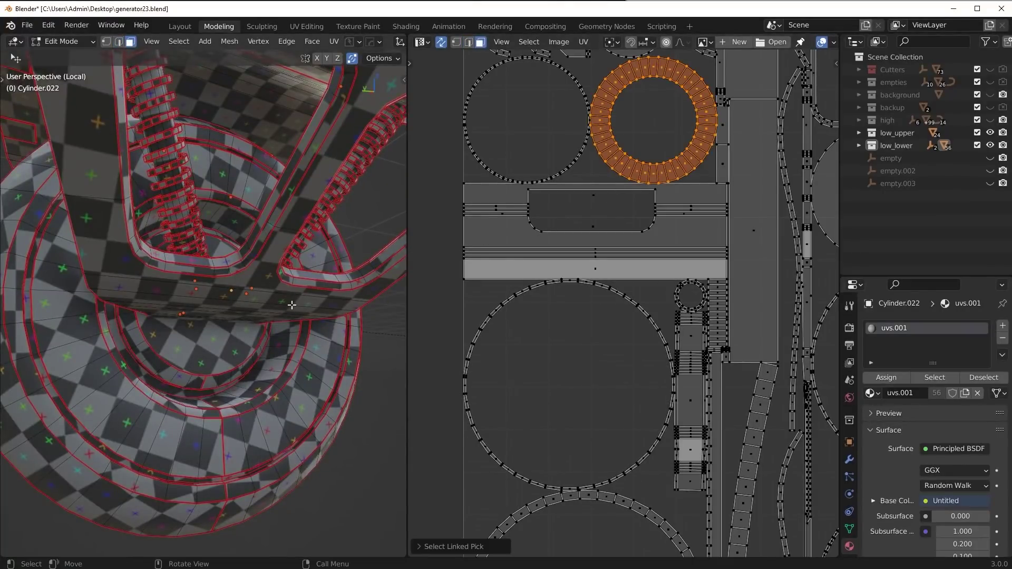
scroll(293, 305, "up", 4)
middle_click_drag(237, 419, 227, 380)
scroll(240, 408, "up", 4)
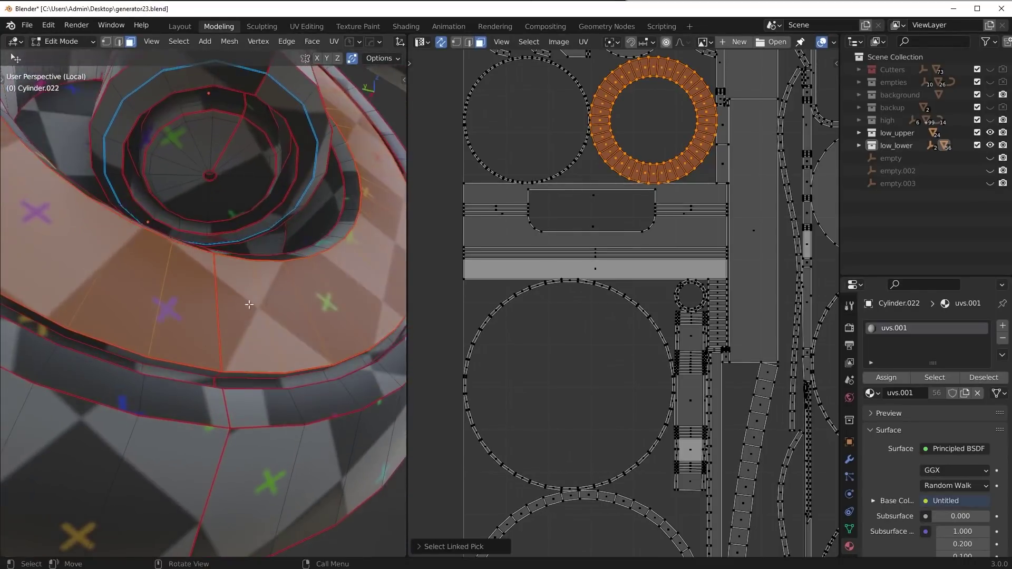
Survey the UV layout for other open rings and curved strip islands, and review the wheel and chassis on the model
middle_click_drag(653, 147, 637, 236)
scroll(654, 229, "down", 3)
middle_click_drag(709, 232, 554, 217)
middle_click_drag(622, 236, 601, 211)
middle_click_drag(721, 340, 616, 285)
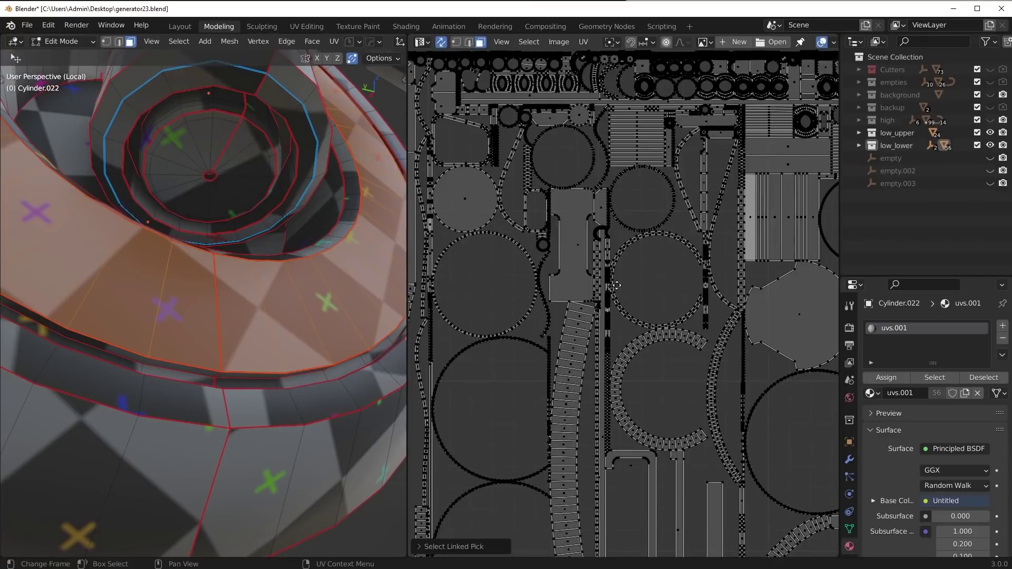
scroll(672, 301, "up", 3)
middle_click_drag(711, 279, 671, 267)
middle_click_drag(790, 317, 589, 310)
scroll(606, 306, "down", 2)
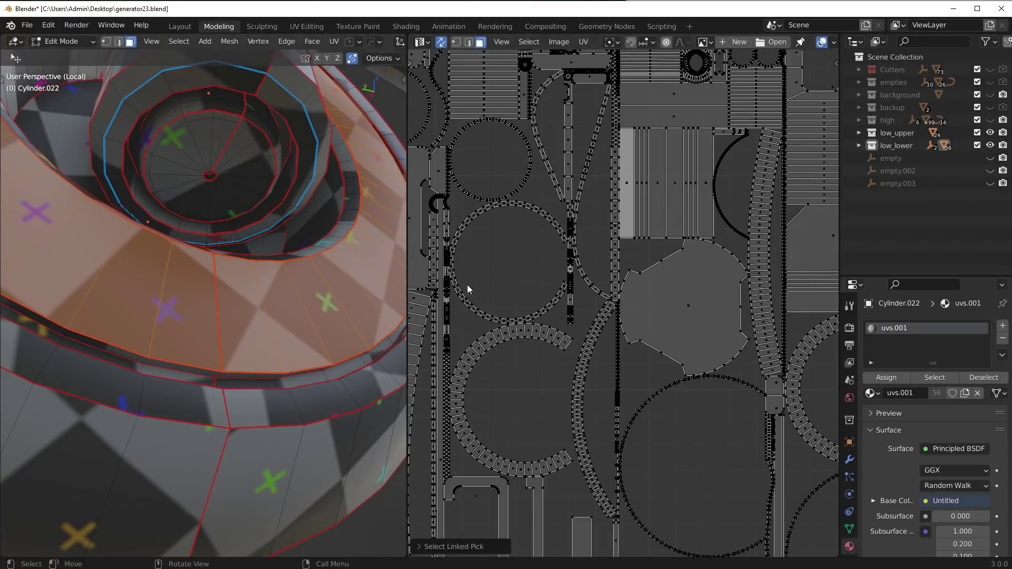
scroll(660, 341, "down", 5)
middle_click_drag(628, 355, 669, 351)
scroll(201, 306, "down", 8)
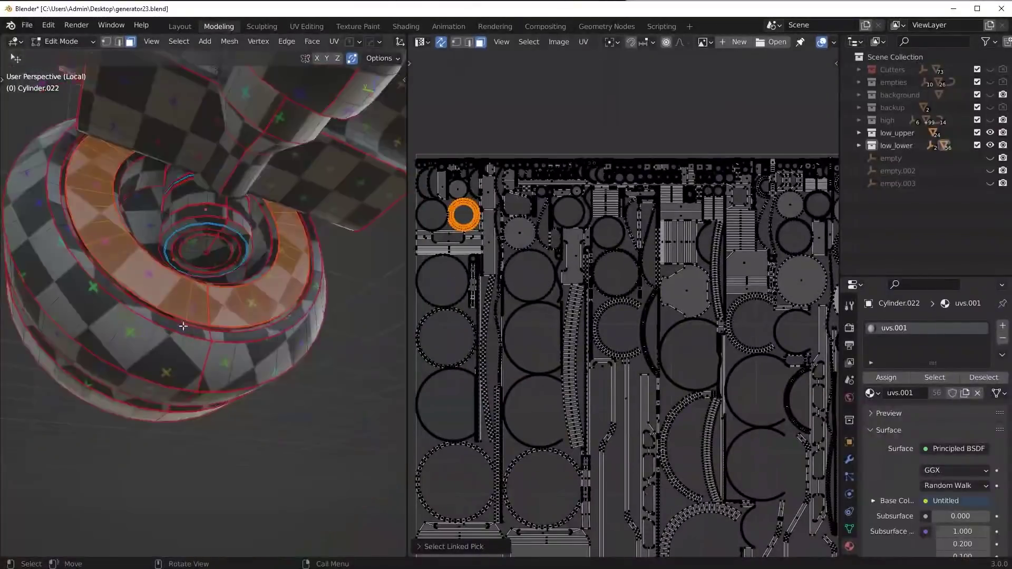
middle_click_drag(201, 305, 287, 320)
scroll(230, 309, "up", 5)
scroll(230, 309, "down", 7)
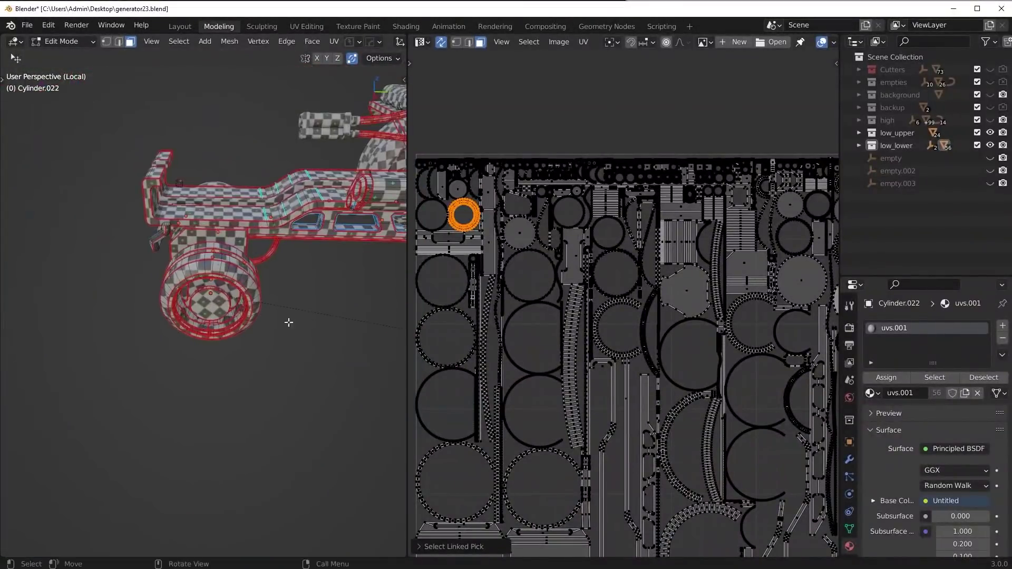
Clear the UV selection and select the long wide curved strip, the thin and thick open rings beside it, and the neighbouring arc island
key("alt+a")
middle_click_drag(567, 371, 572, 280)
scroll(575, 313, "down", 4)
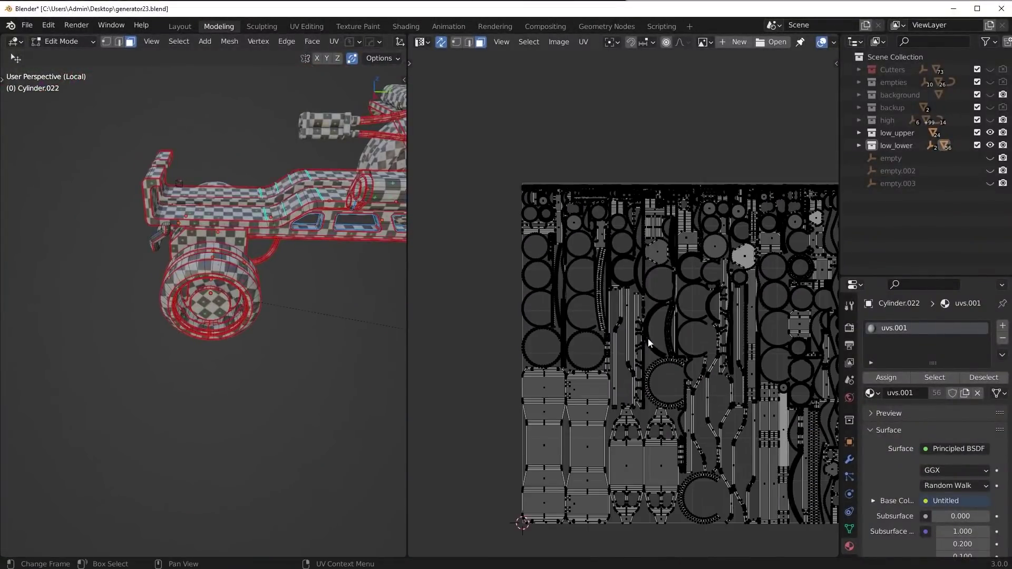
scroll(534, 318, "up", 3)
scroll(535, 318, "up", 1)
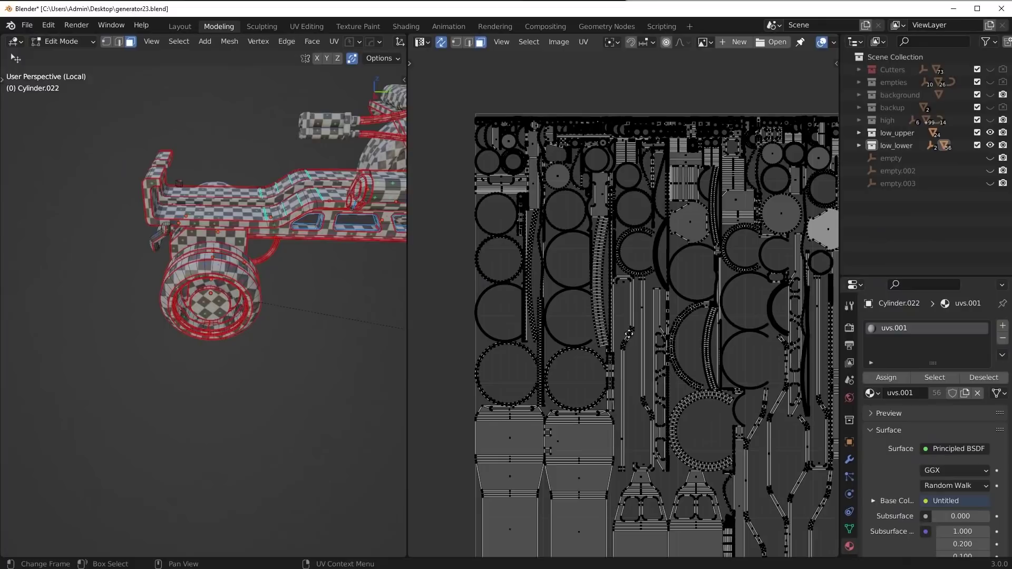
scroll(627, 335, "up", 3)
scroll(608, 306, "up", 2)
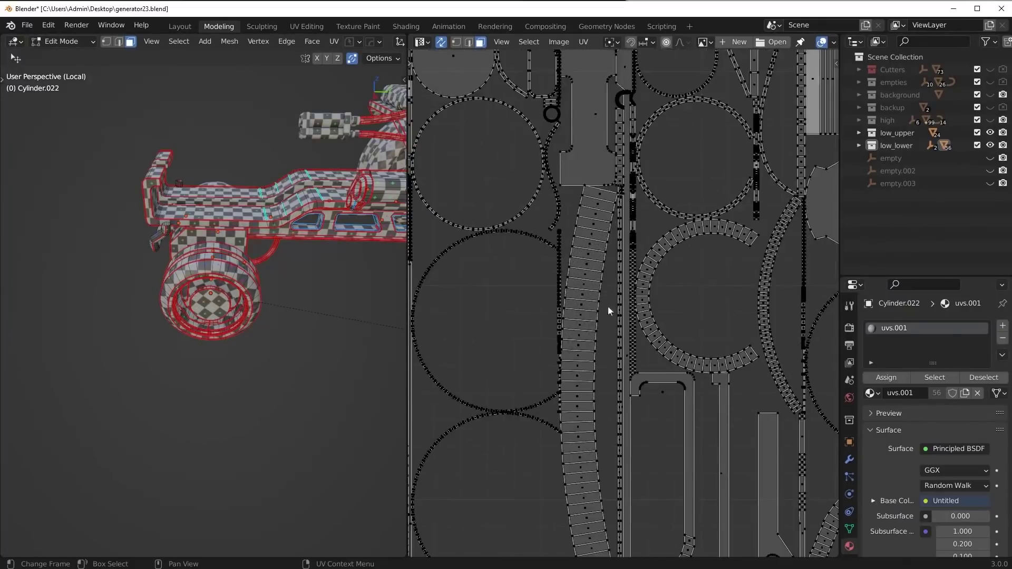
key("l")
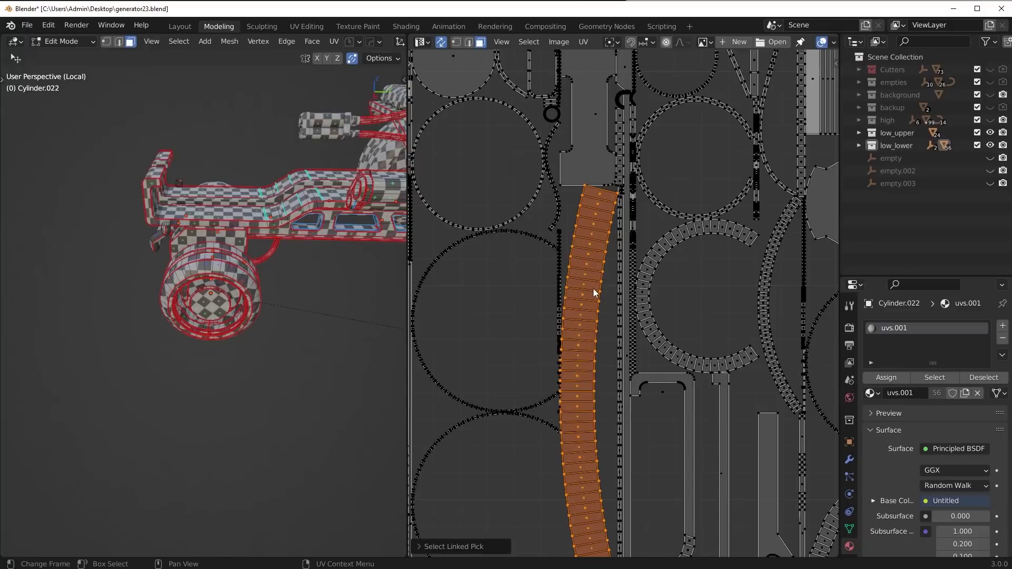
middle_click_drag(587, 272, 575, 300)
key("l")
key("l")
key("l")
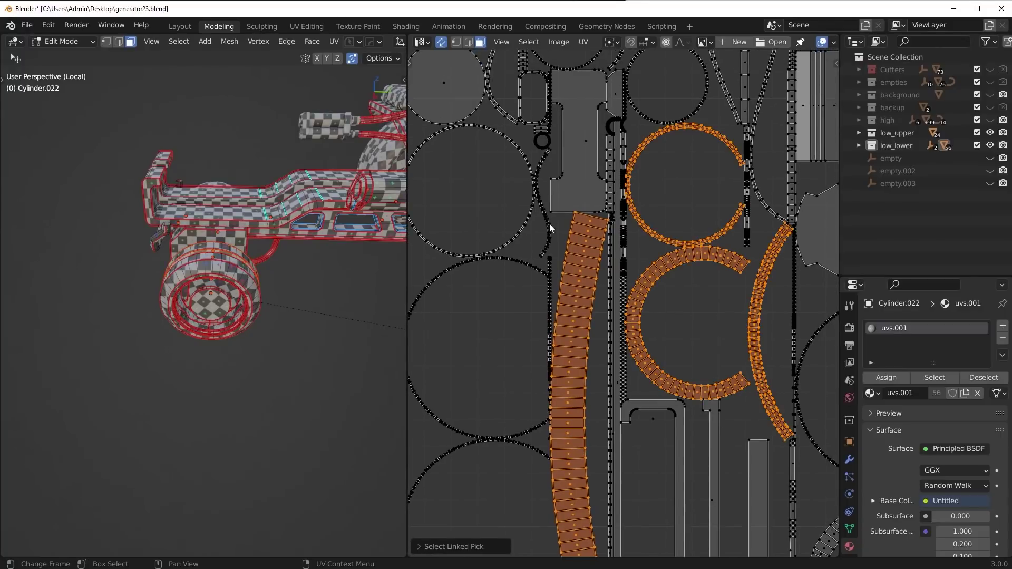
Add the small wavy strip beside the wide curved strip and the bent strip above the thin open ring to the selection
key("l")
scroll(558, 252, "up", 3)
scroll(637, 185, "down", 5)
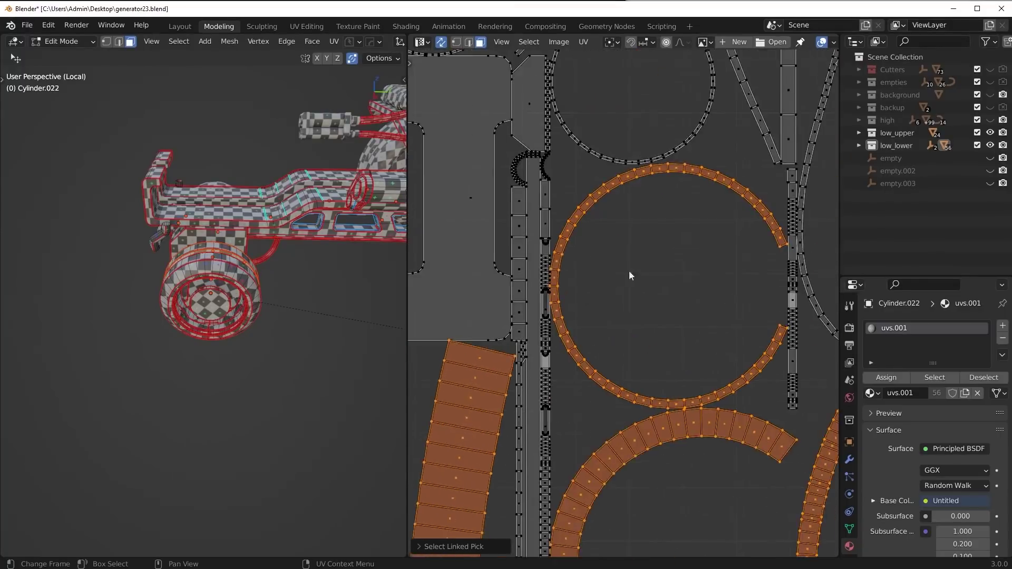
key("l")
scroll(680, 208, "up", 4)
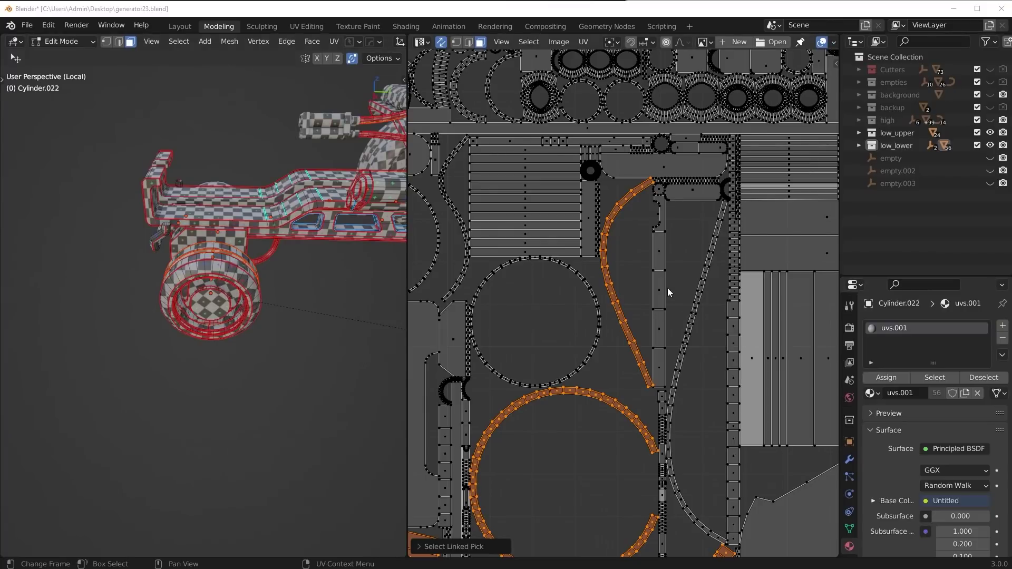
scroll(690, 308, "up", 2)
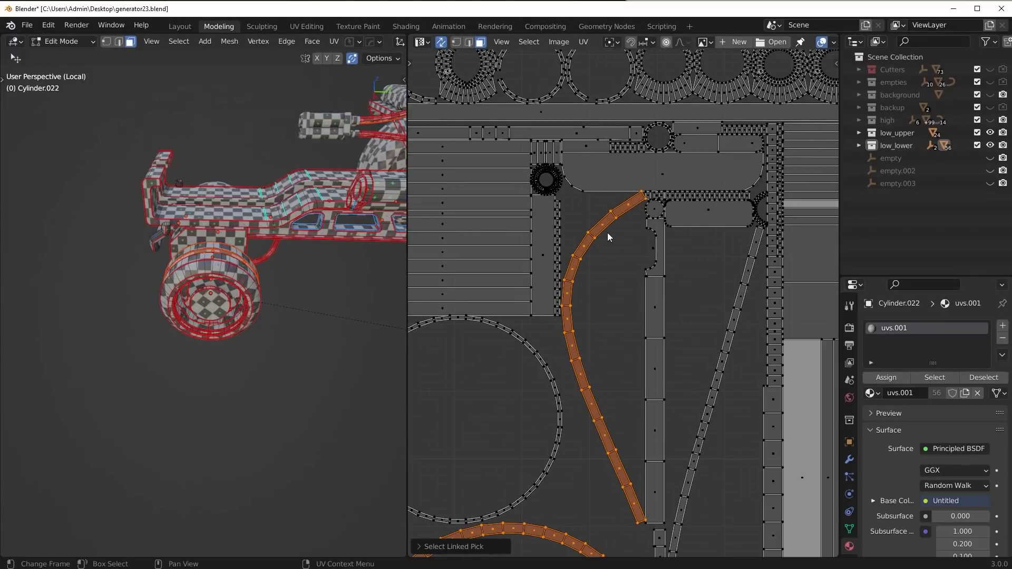
Straighten the selected curved islands with UV Squares' To Grid By Shape while UV sync selection is off, and turn sync selection back on
key("n")
left_click(833, 219)
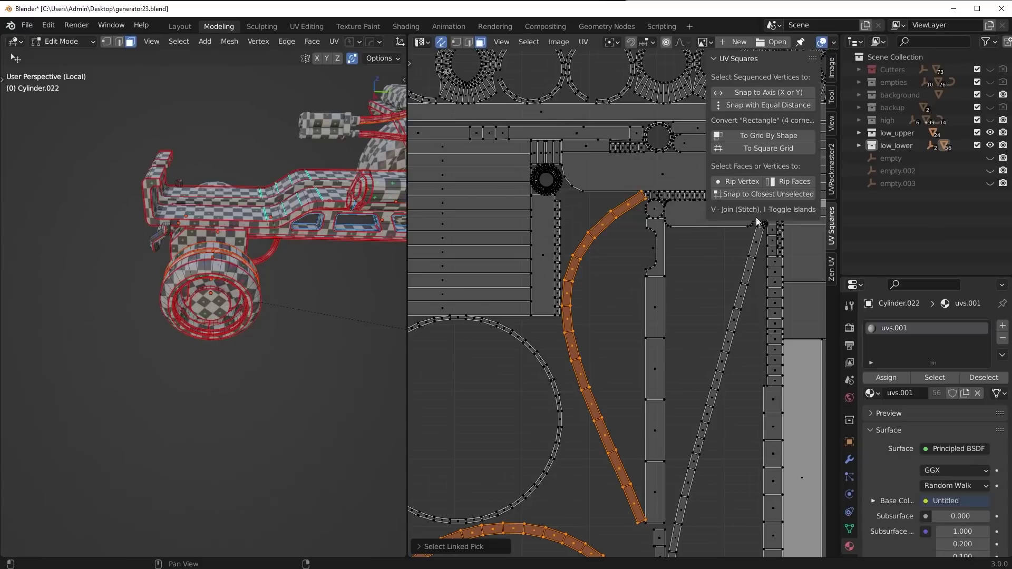
scroll(552, 255, "down", 2)
scroll(552, 255, "down", 4)
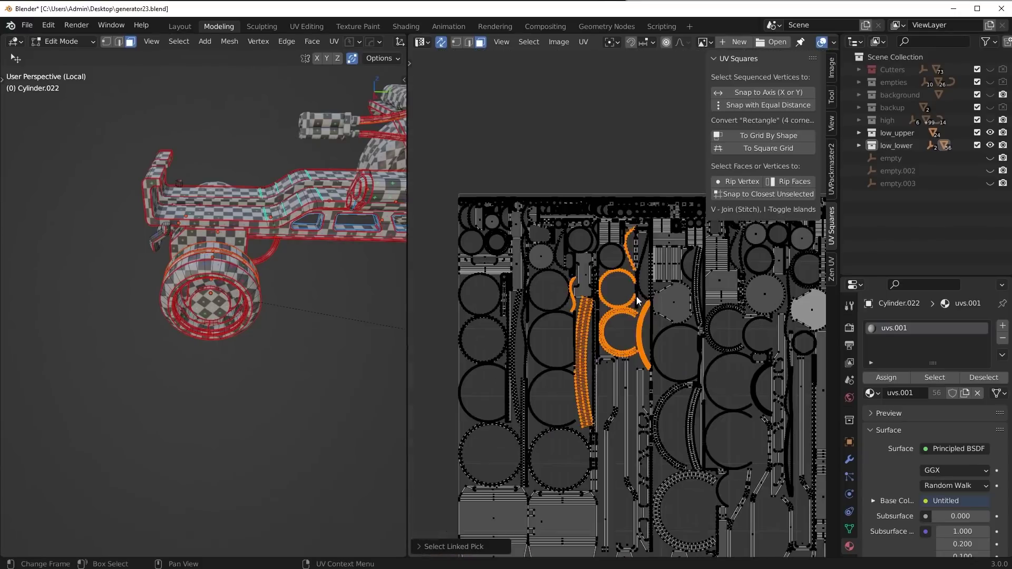
left_click(441, 43)
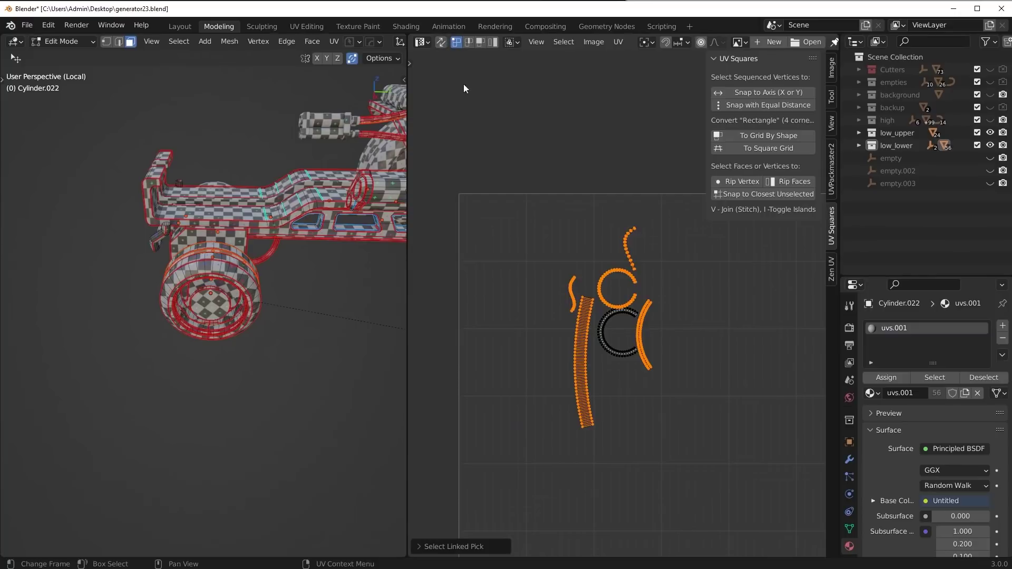
left_click(440, 46)
left_click(441, 44)
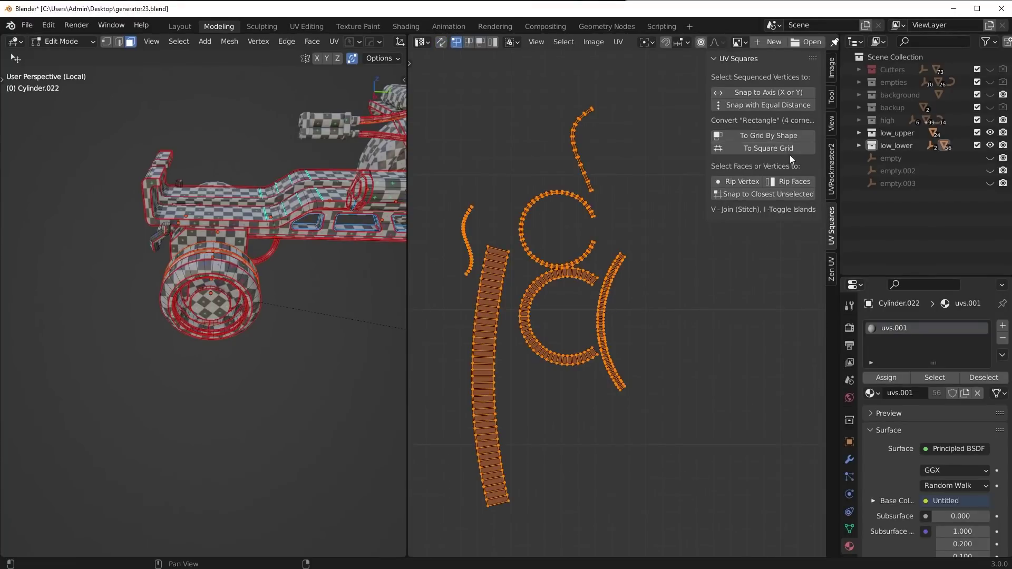
left_click(779, 136)
scroll(603, 271, "down", 2)
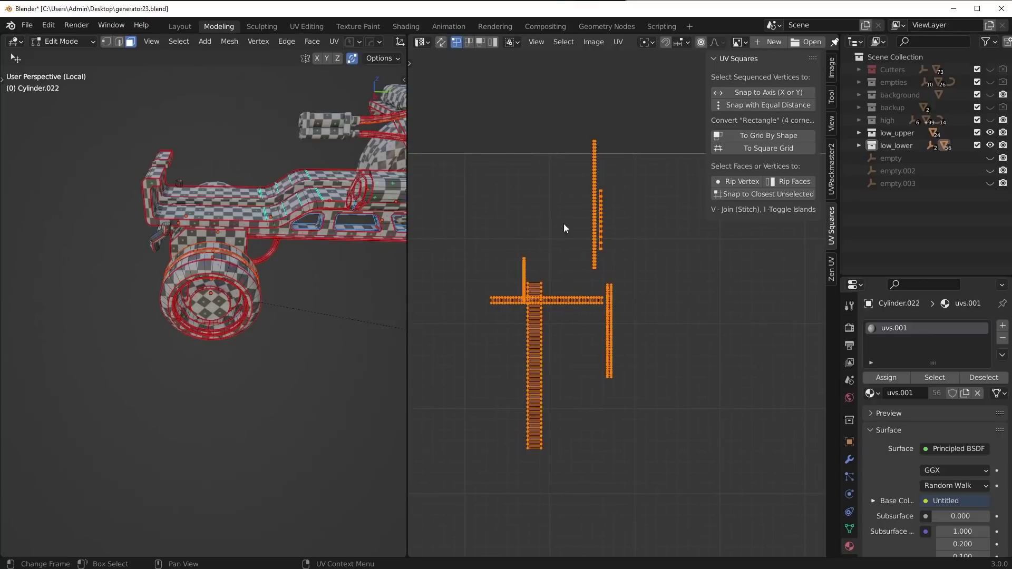
left_click(442, 43)
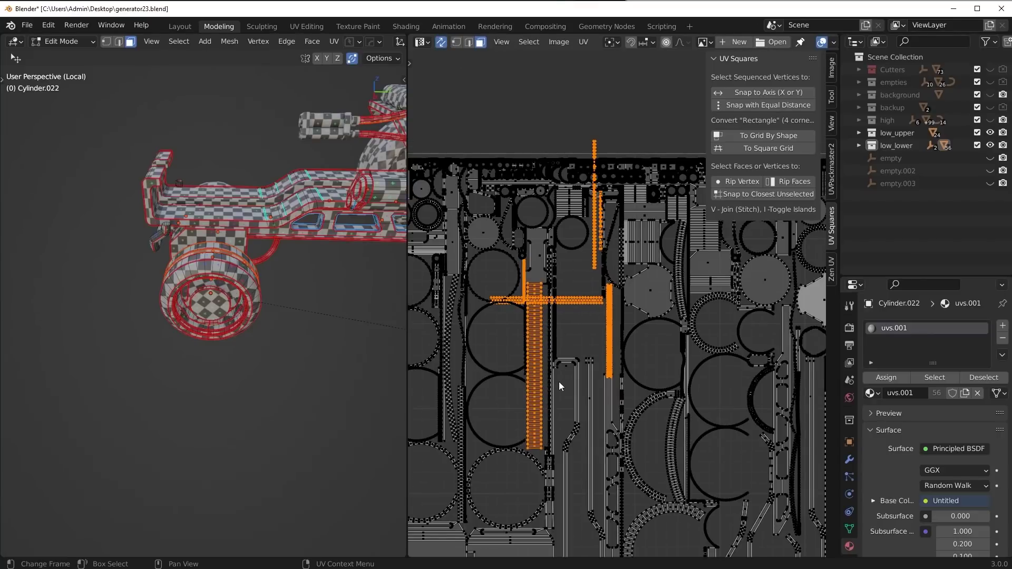
Clear the UV selection and select the large thin open ring and the thicker open ring below it in the layout's first column
scroll(570, 371, "down", 5)
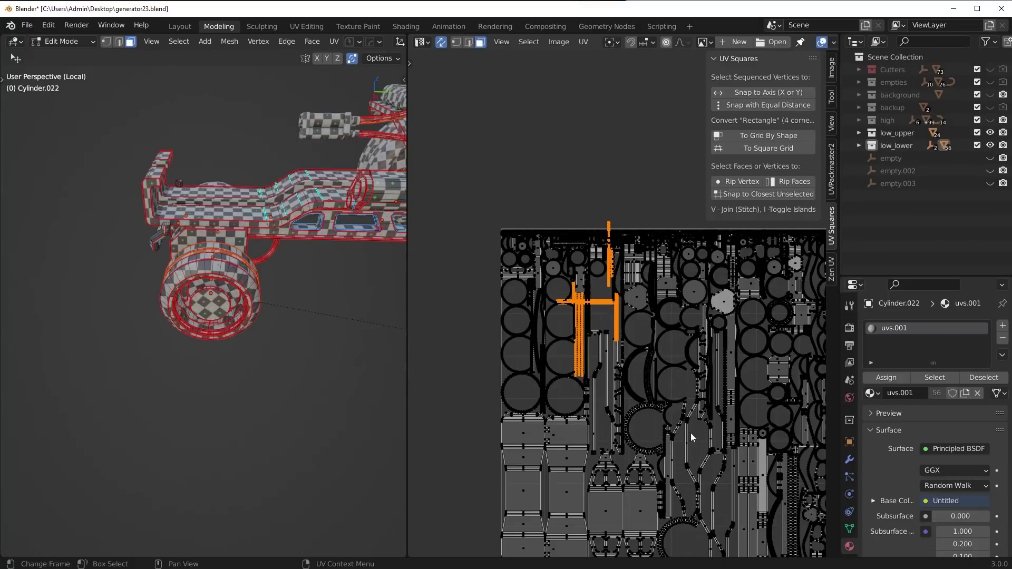
middle_click_drag(594, 309, 610, 362)
key("alt+a")
scroll(585, 317, "up", 3)
middle_click_drag(506, 314, 569, 323)
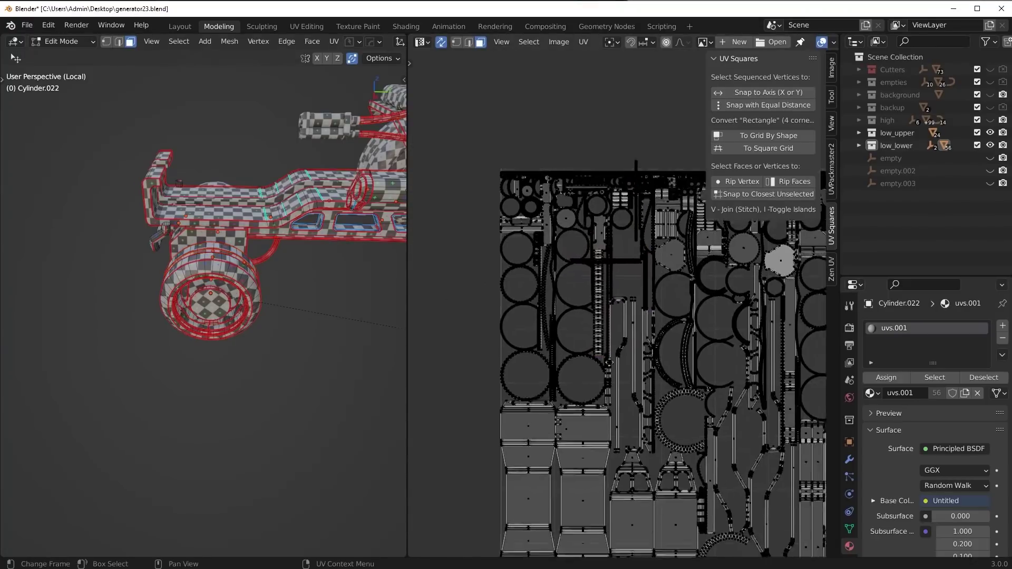
scroll(566, 329, "up", 2)
middle_click_drag(566, 363, 554, 369)
scroll(554, 368, "up", 3)
key("l")
key("l")
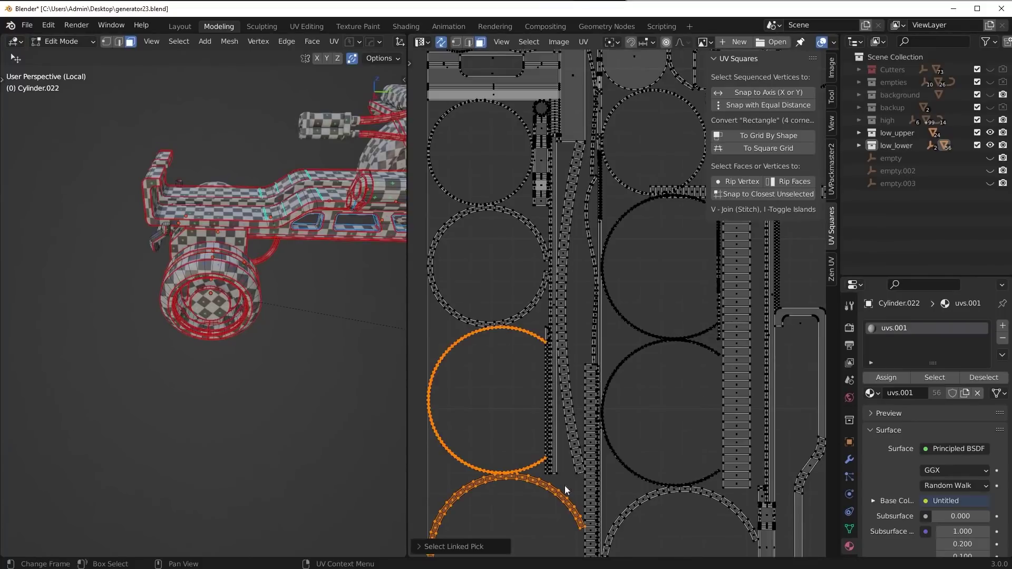
Add the six other thin and thick ring islands in the first two columns of the layout to the selection
key("l")
key("l")
key("l")
key("l")
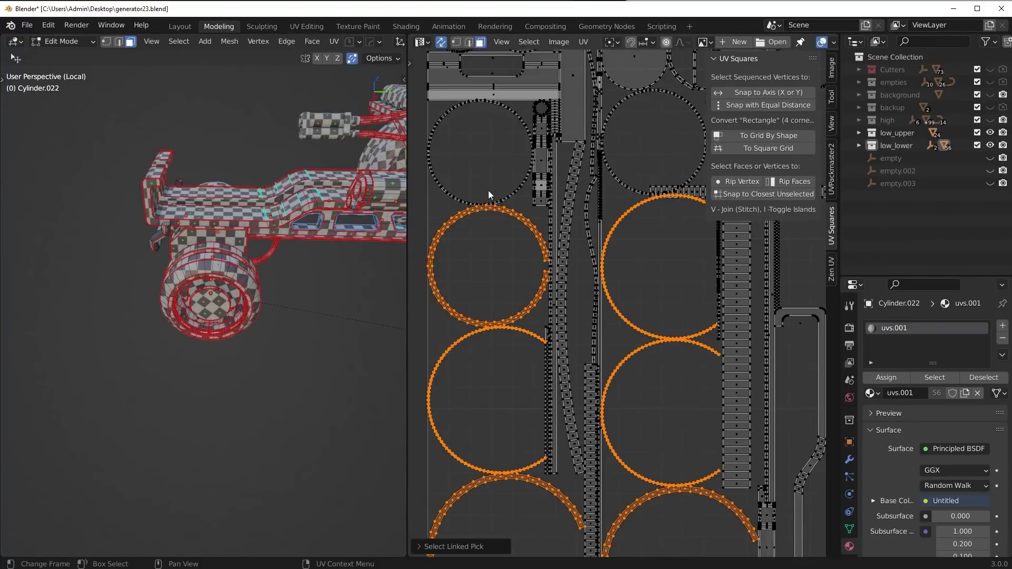
key("l")
key("l")
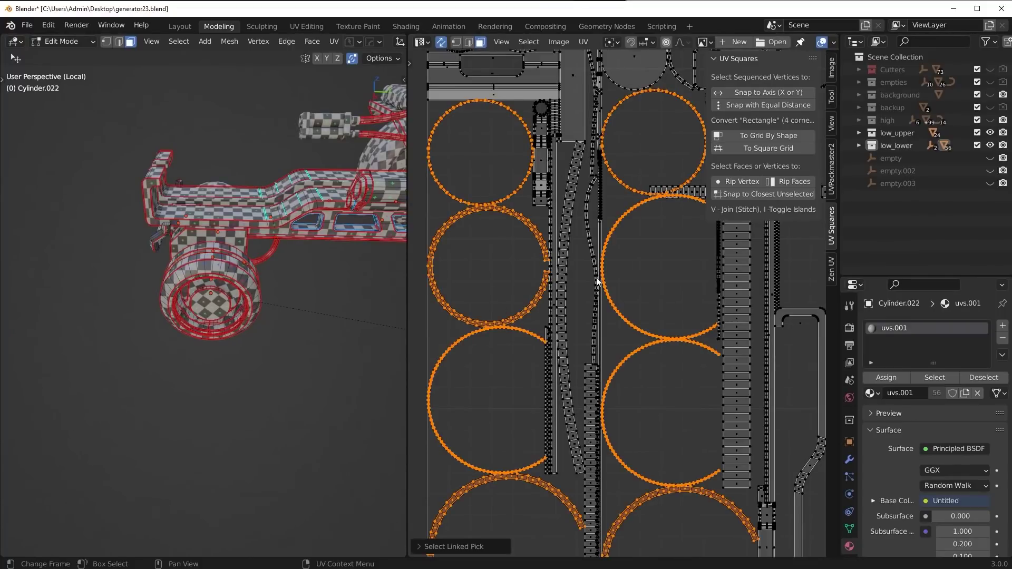
Add the long curved strip and the thin wavy strip between the two ring columns to the selection
key("l")
scroll(568, 219, "up", 3)
key("l")
scroll(623, 330, "down", 2)
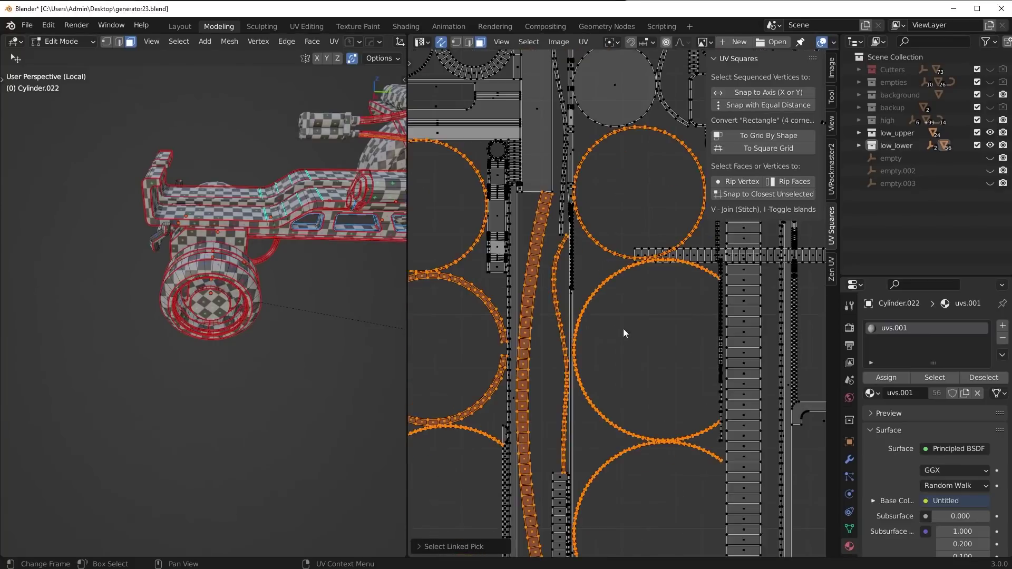
scroll(621, 316, "up", 2)
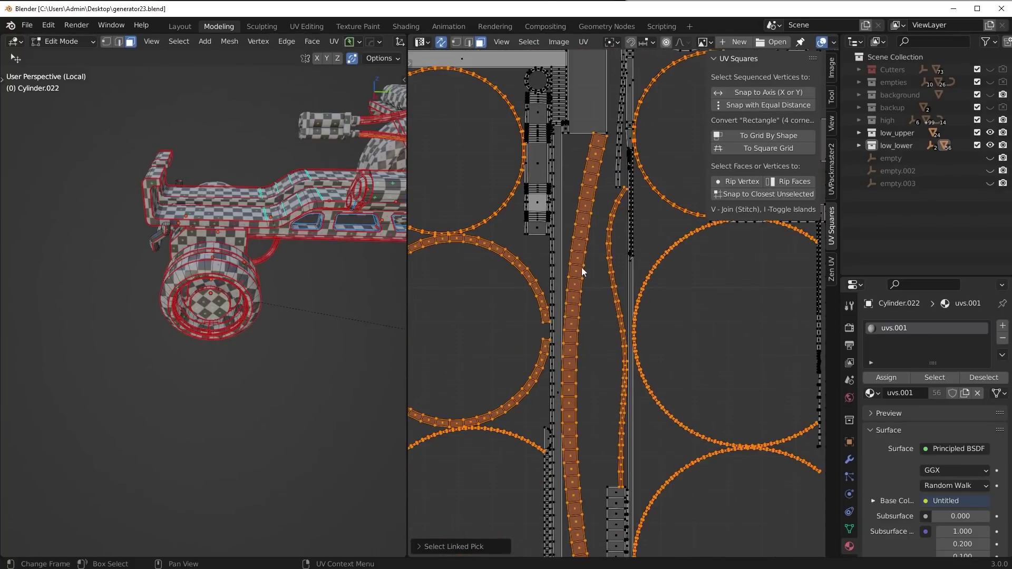
scroll(588, 321, "down", 2)
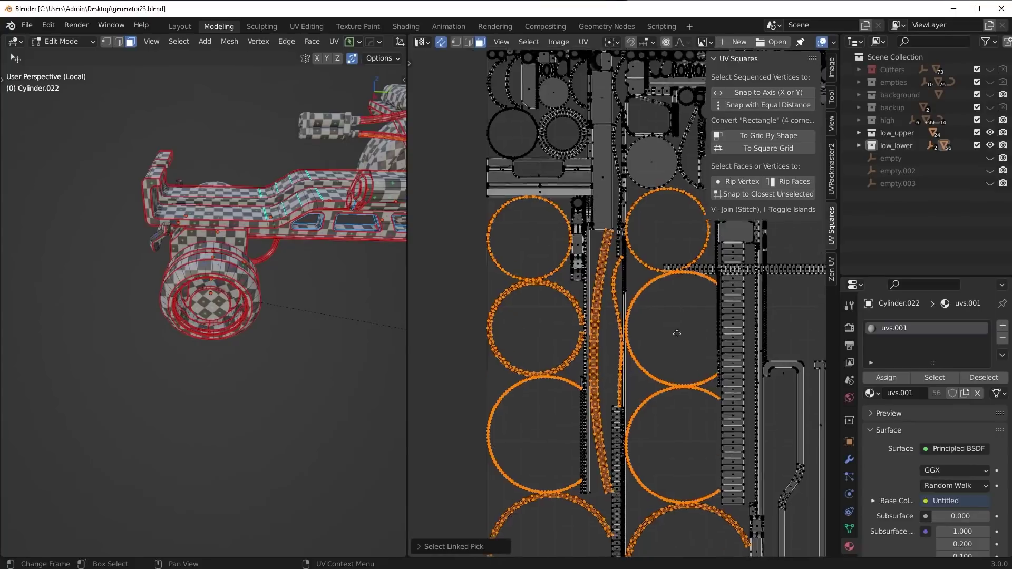
Add the curved strips and small open arcs around the tall rectangular islands near the layout's upper edge to the selection
scroll(621, 315, "up", 2)
key("l")
middle_click_drag(604, 213, 588, 345)
key("l")
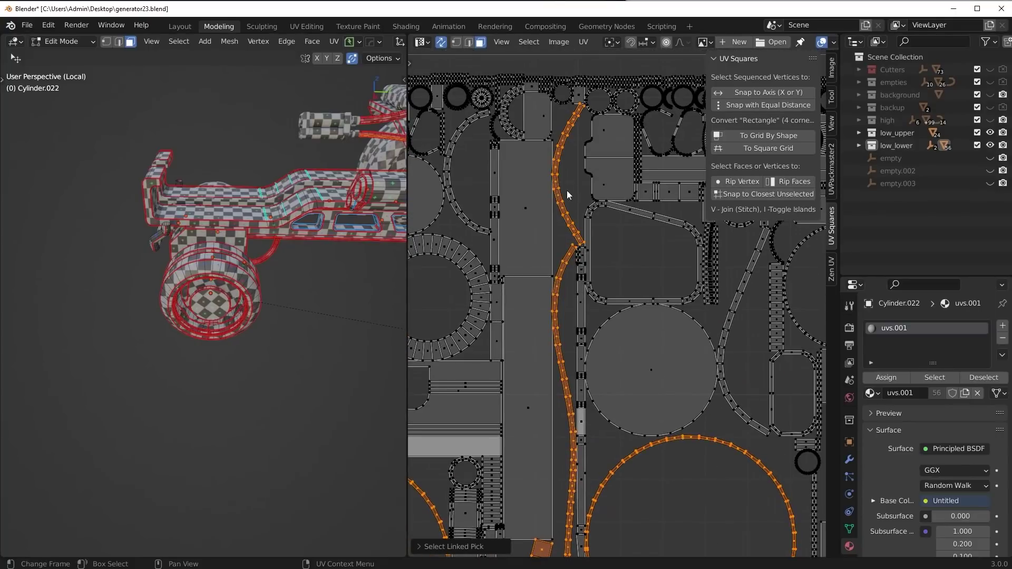
key("l")
middle_click_drag(705, 268, 628, 268)
key("l")
middle_click_drag(455, 123, 513, 185)
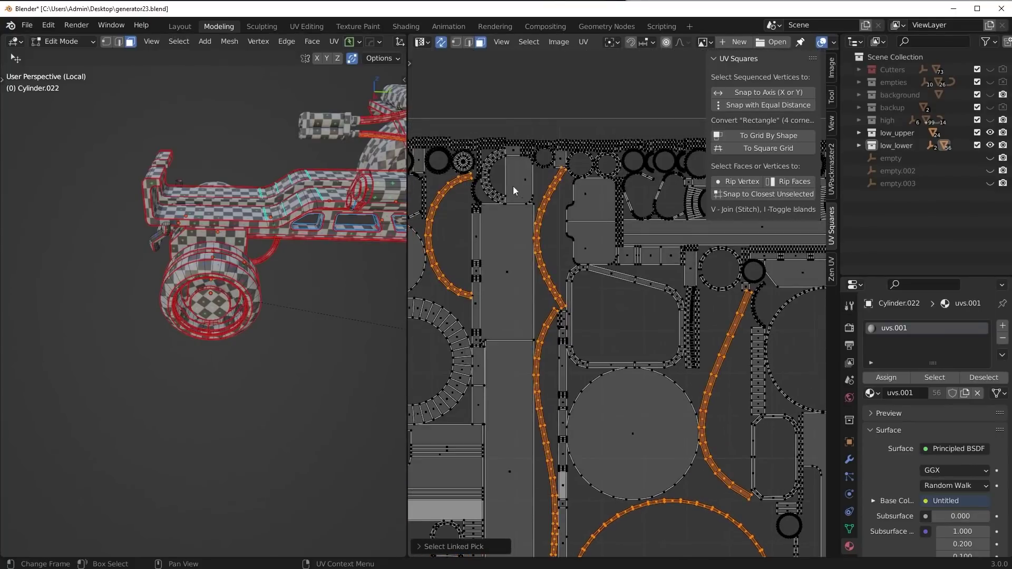
key("l")
middle_click_drag(644, 278, 547, 273)
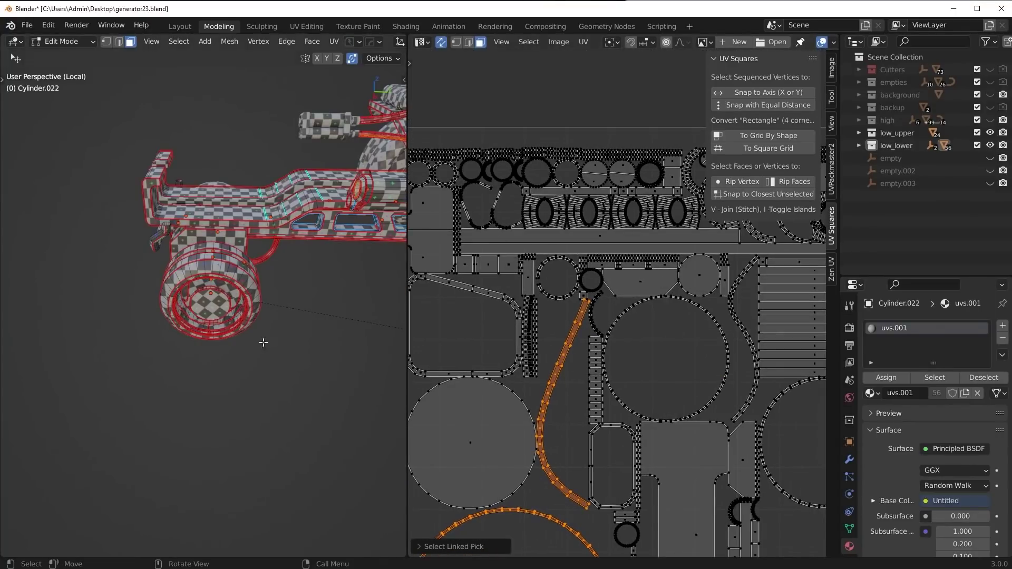
Add the long bowed strip, the thin arc, the thick open ring and the two large thin open rings around the layout's middle to the selection
middle_click_drag(796, 474, 579, 409)
middle_click_drag(690, 425, 604, 406)
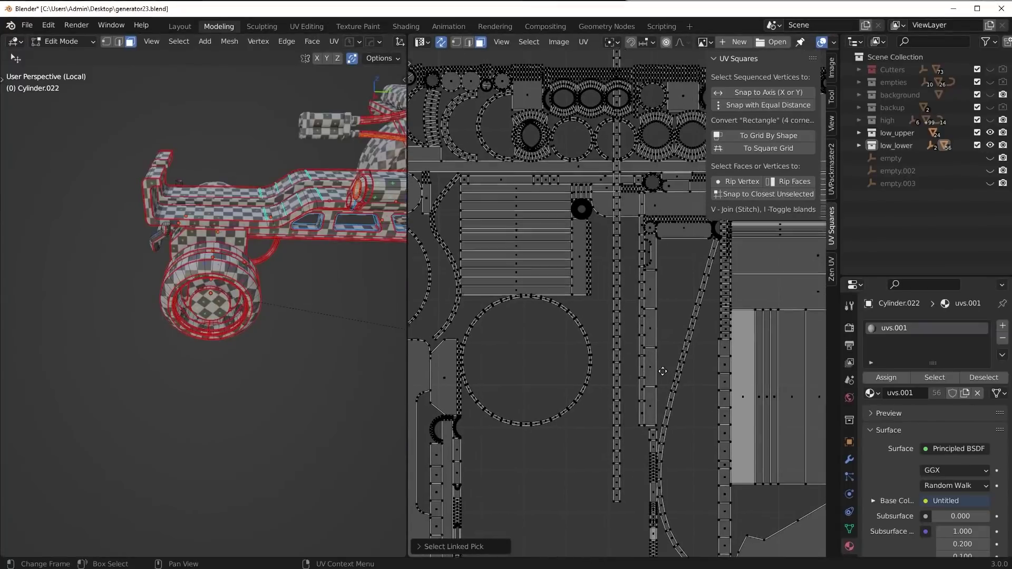
mouse_move(681, 359)
middle_mouse_down()
mouse_move(665, 343)
mouse_move(667, 360)
middle_mouse_up()
key("l")
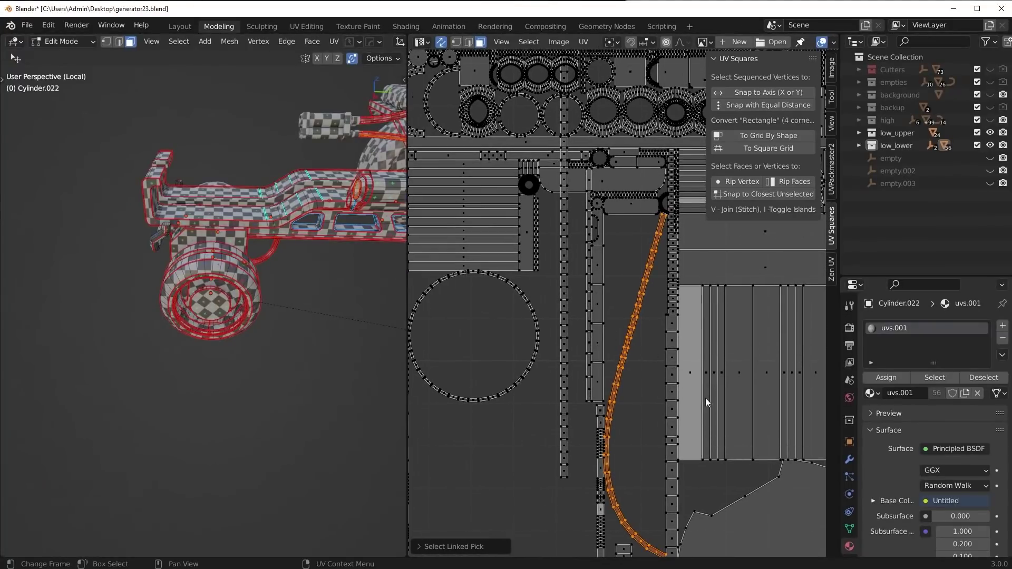
middle_click_drag(706, 401, 609, 362)
key("l")
key("l")
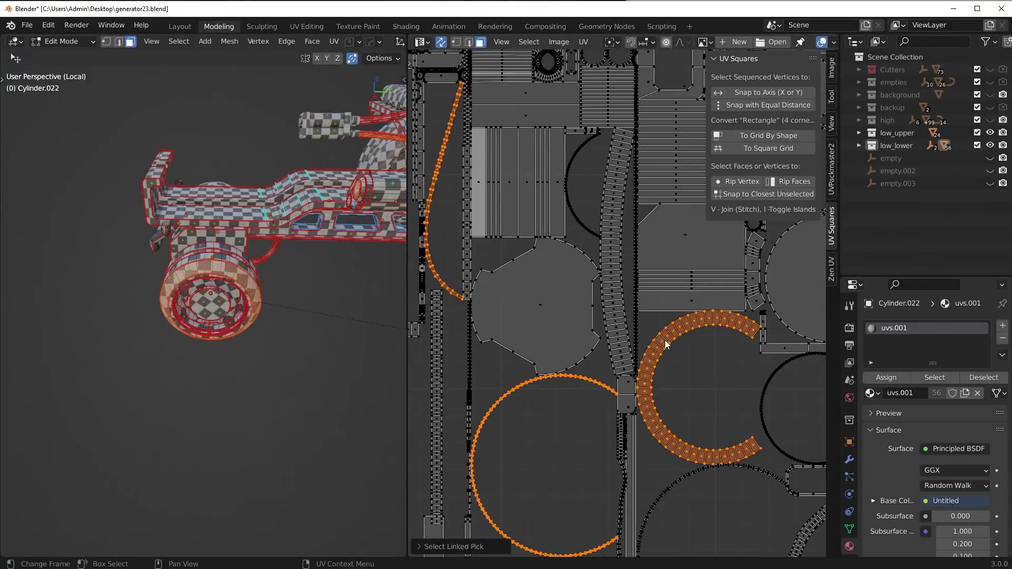
key("l")
middle_click_drag(691, 397, 614, 271)
key("l")
middle_click_drag(635, 432, 669, 318)
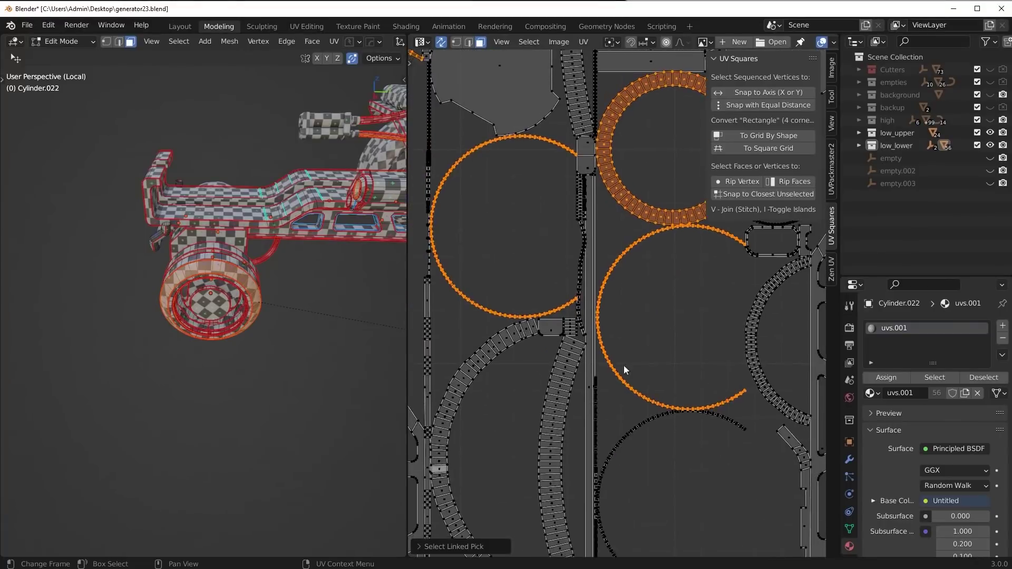
Turn off UV sync selection, select all the displayed ring and strip islands and straighten them with To Grid By Shape
scroll(624, 366, "down", 4)
left_click(441, 42)
middle_click_drag(570, 283, 664, 306)
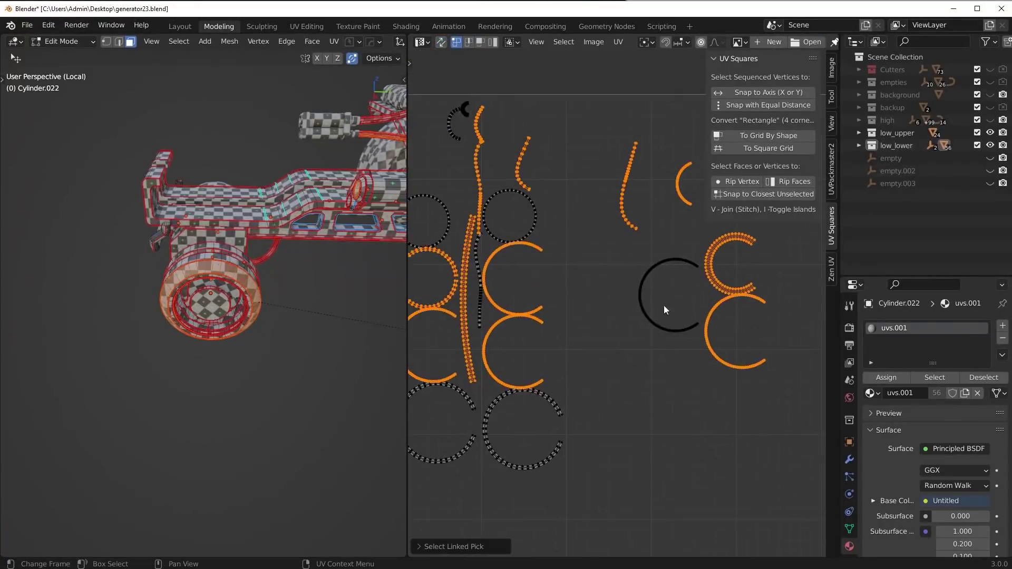
key("a")
scroll(664, 306, "down", 2)
left_click(765, 132)
scroll(676, 218, "up", 3)
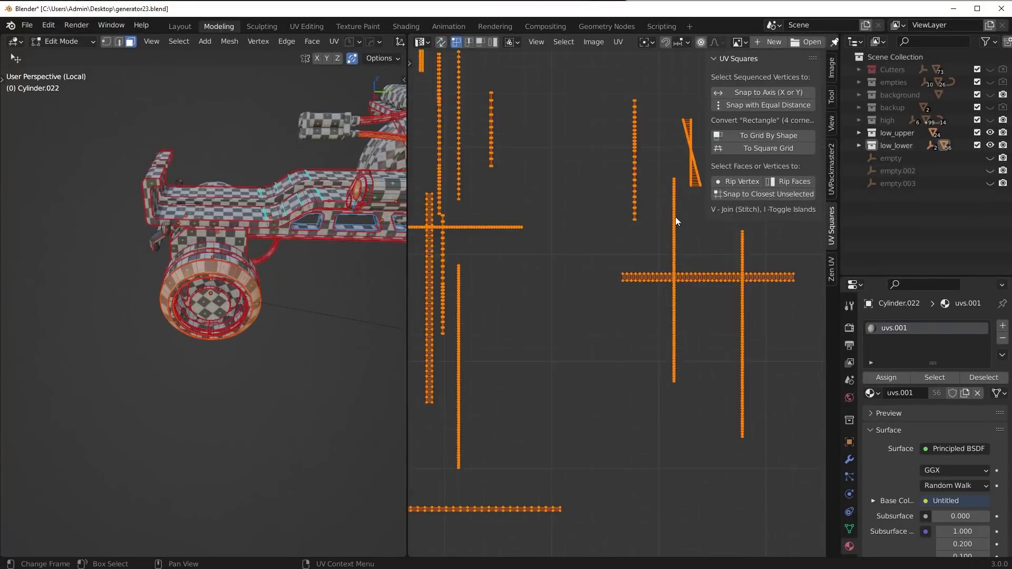
Undo the last straightening and run To Grid By Shape again on the selected ring and strip islands
scroll(632, 398, "up", 6)
middle_click_drag(675, 217, 615, 387)
scroll(637, 389, "down", 10)
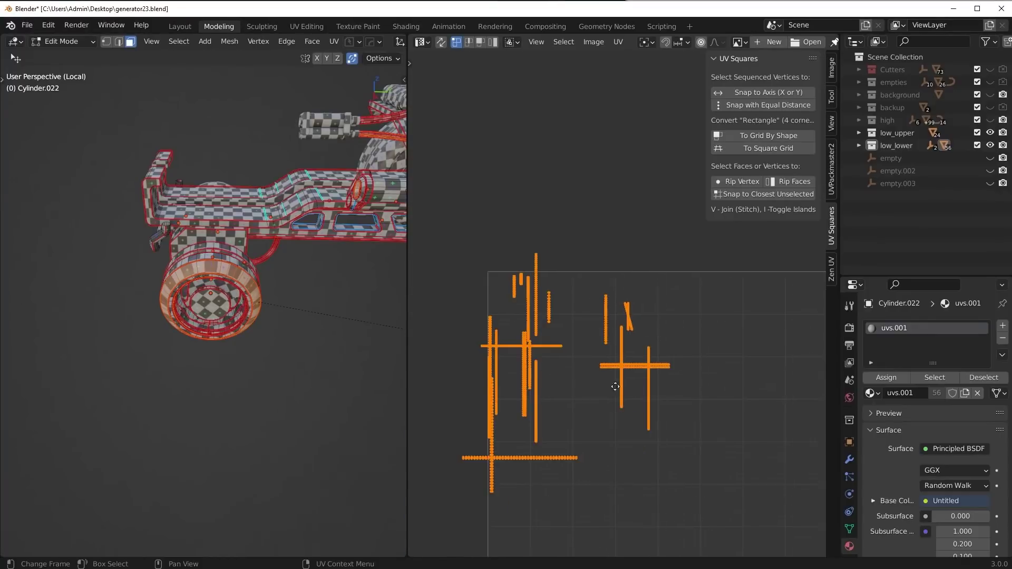
key("ctrl+z")
left_click(767, 134)
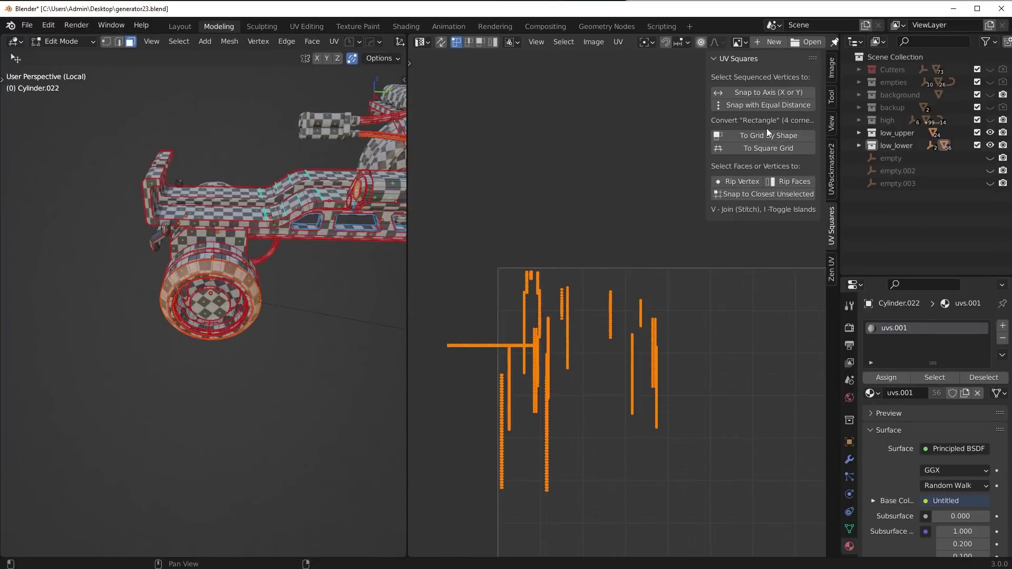
Turn UV sync selection back on to display the whole layout and clear the selection
scroll(608, 334, "up", 2)
left_click(441, 42)
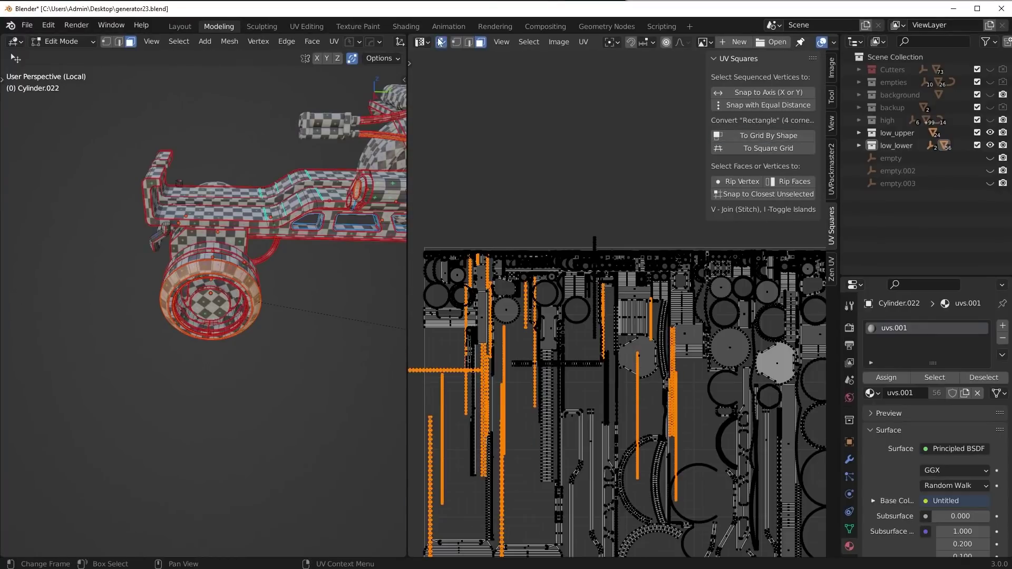
scroll(655, 359, "up", 1)
key("alt+a")
Select the long bent strips, bowed strips and small arcs toward the layout's lower-right corner, and isolate them by turning off UV sync selection
scroll(612, 393, "up", 3)
middle_click_drag(520, 413, 559, 403)
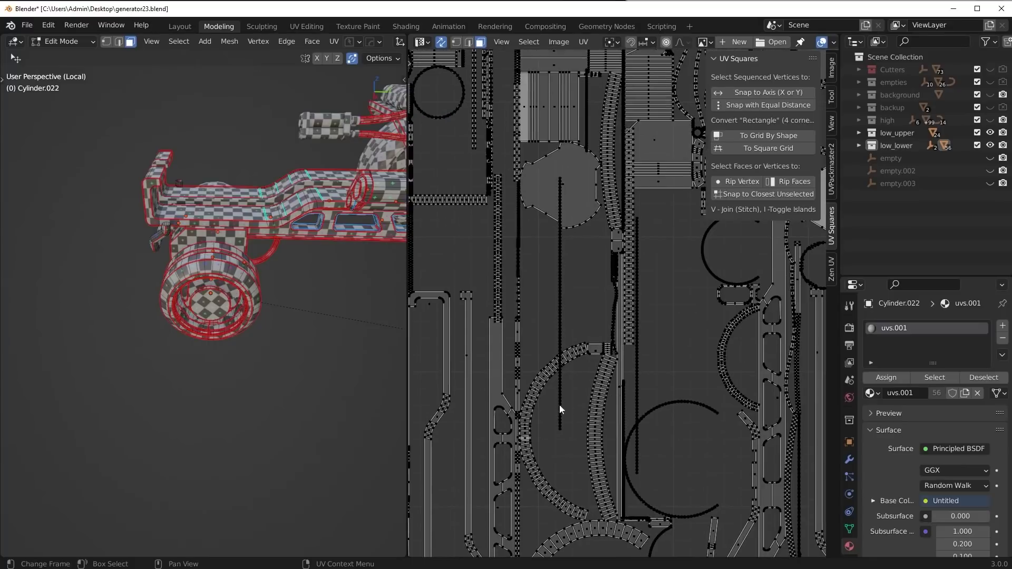
key("l")
key("l")
middle_click_drag(713, 423, 600, 374)
key("l")
key("l")
key("l")
middle_click_drag(702, 232, 612, 282)
middle_click_drag(699, 396, 616, 296)
key("l")
key("l")
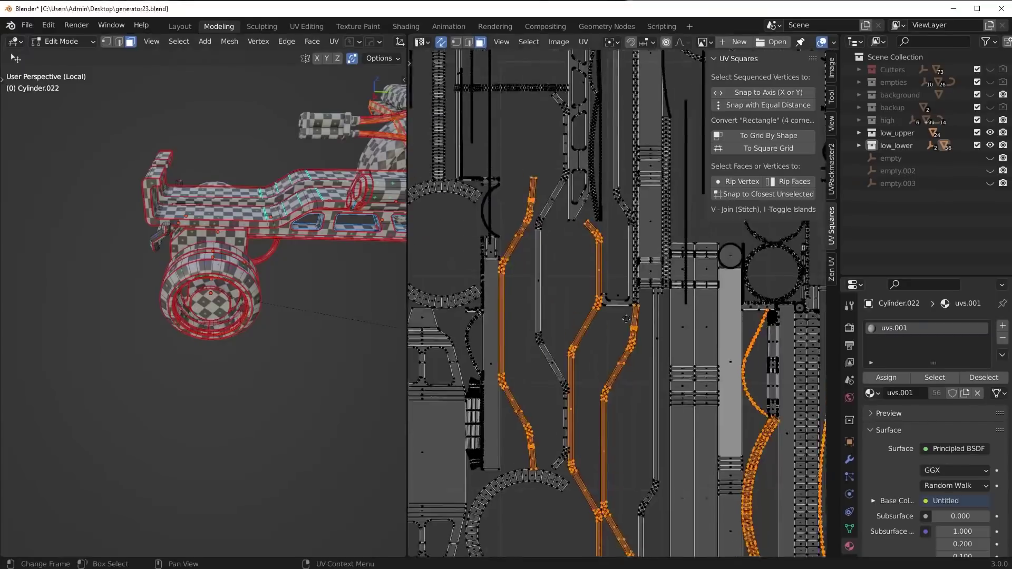
middle_click_drag(638, 375, 562, 296)
left_click(441, 42)
scroll(608, 251, "down", 3)
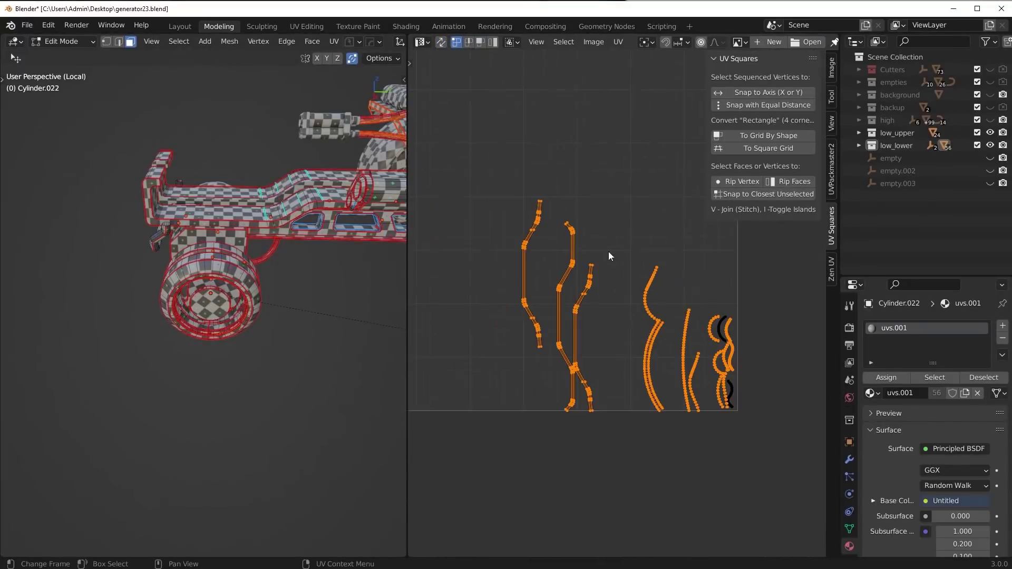
Try to straighten all the displayed bent strips and arcs with To Grid By Shape
left_click(759, 135)
key("ctrl+z")
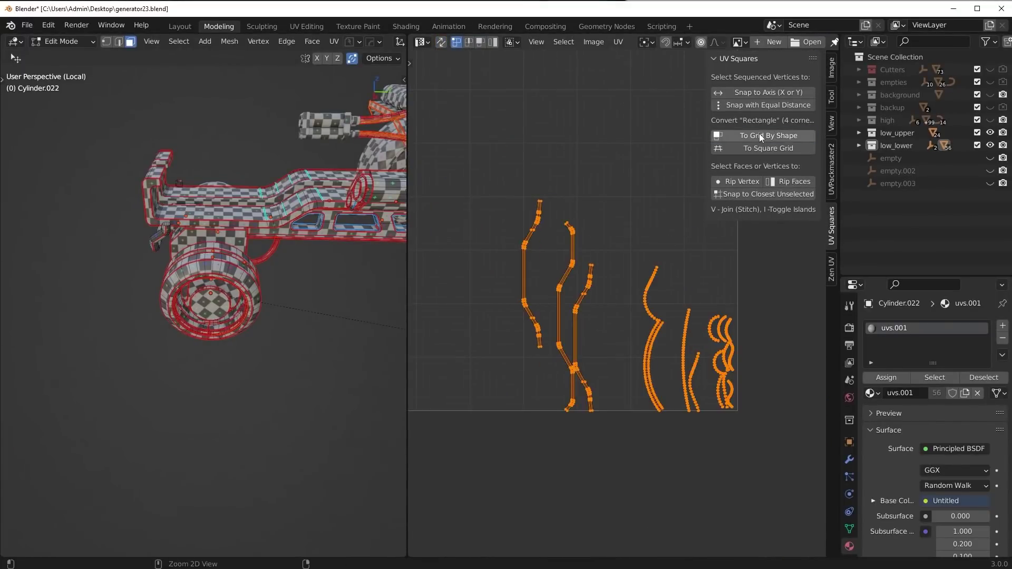
left_click(759, 136)
scroll(701, 264, "up", 2)
key("ctrl+z")
scroll(680, 264, "up", 1)
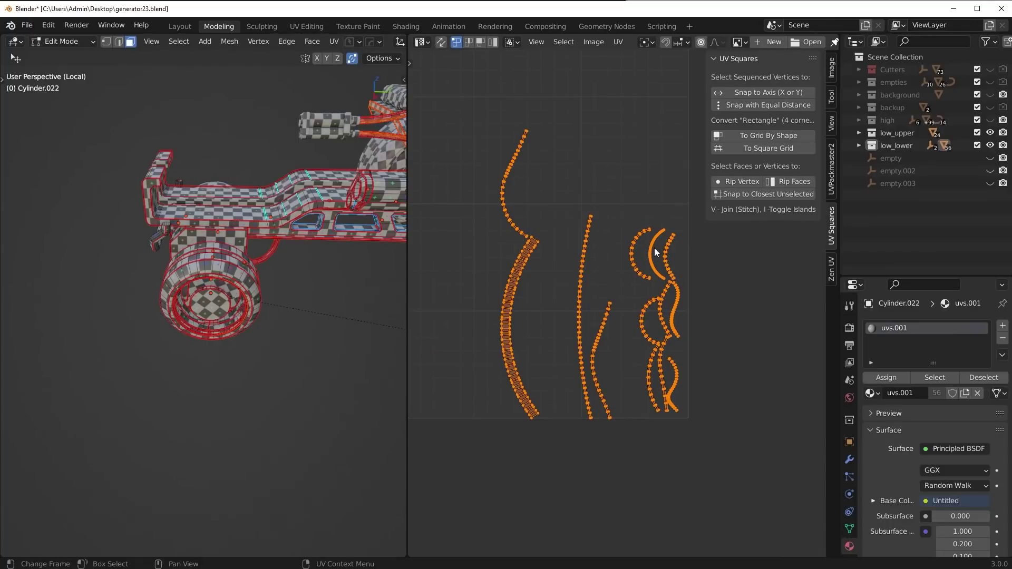
Deselect the thin, finely divided arc near the layout's lower-right corner and straighten the remaining strips with To Grid By Shape
scroll(654, 248, "up", 3)
key("shift+l")
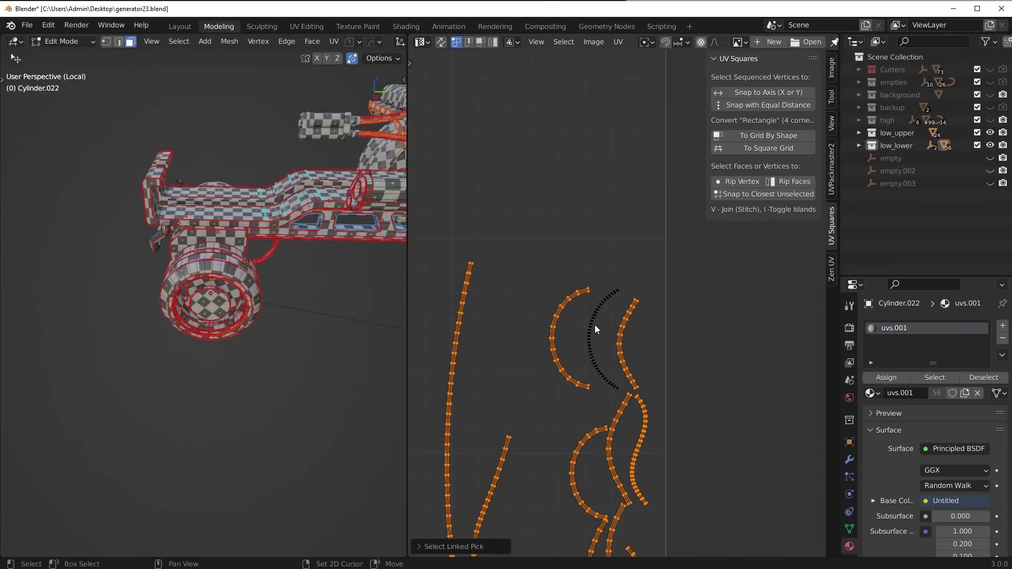
scroll(595, 324, "down", 2)
left_click(767, 136)
scroll(618, 312, "up", 1)
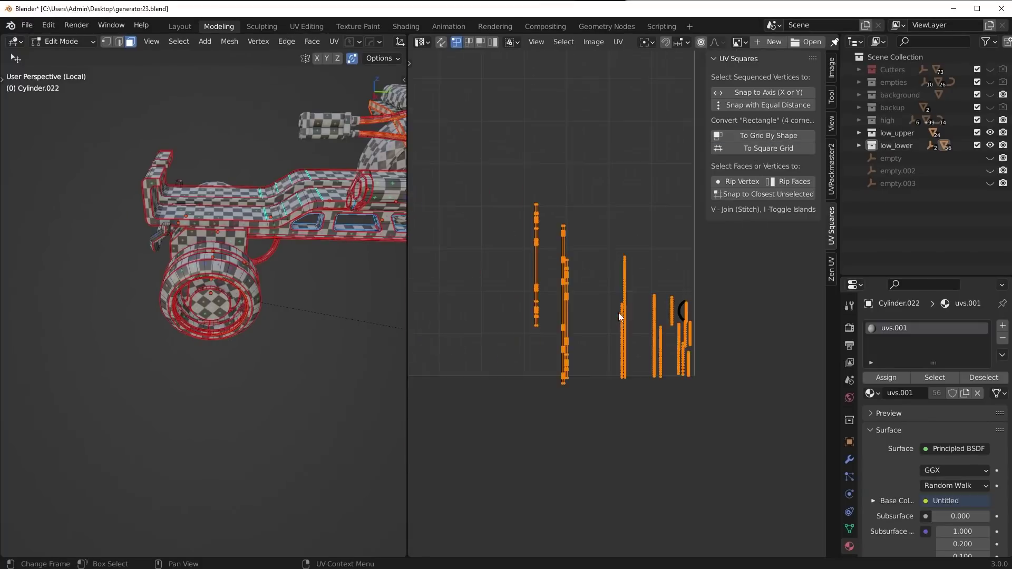
Turn UV sync selection on again and deselect the straightened strips
left_click(441, 41)
scroll(590, 240, "up", 2)
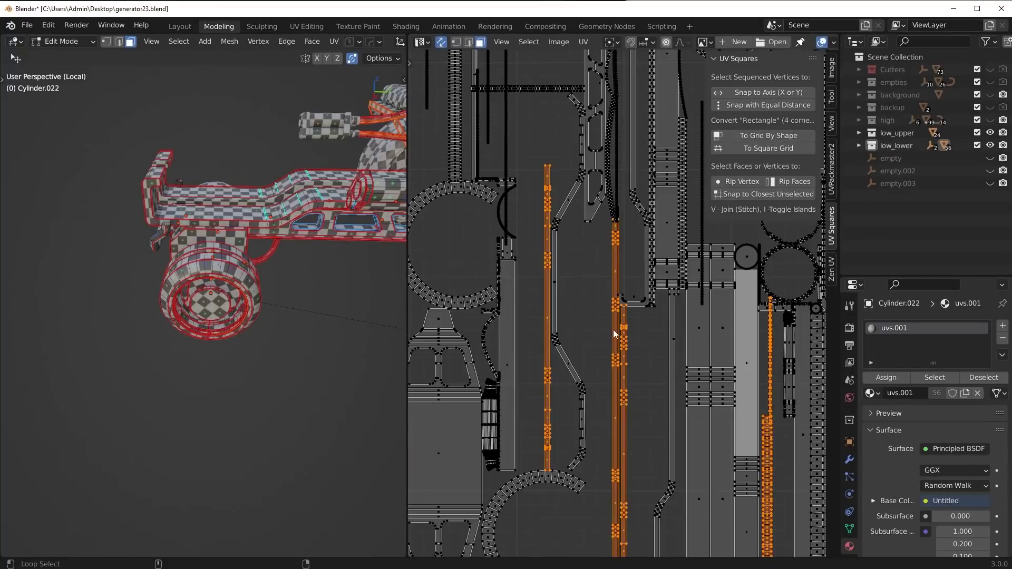
key("alt+a")
Select the two thick open rings stacked beside the long straightened strips in the middle of the layout
middle_click_drag(531, 474, 592, 470)
key("l")
key("l")
middle_click_drag(490, 297, 644, 387)
scroll(500, 305, "down", 4)
scroll(652, 318, "up", 3)
middle_click_drag(797, 416, 637, 371)
scroll(606, 317, "up", 4)
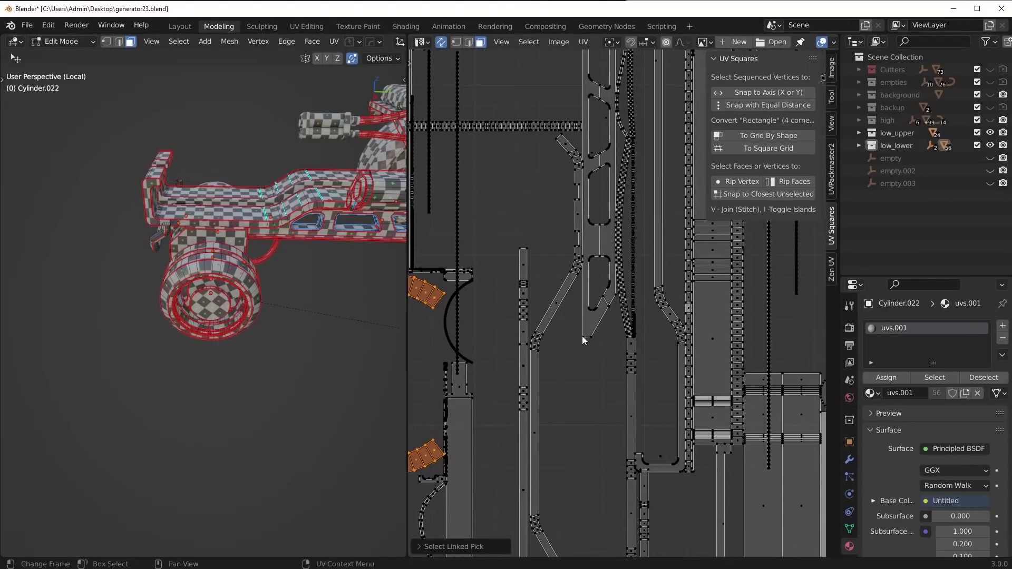
Try to straighten the long bent, notched strip with To Grid By Shape, and drop it from the selection
scroll(582, 336, "down", 2)
key("l")
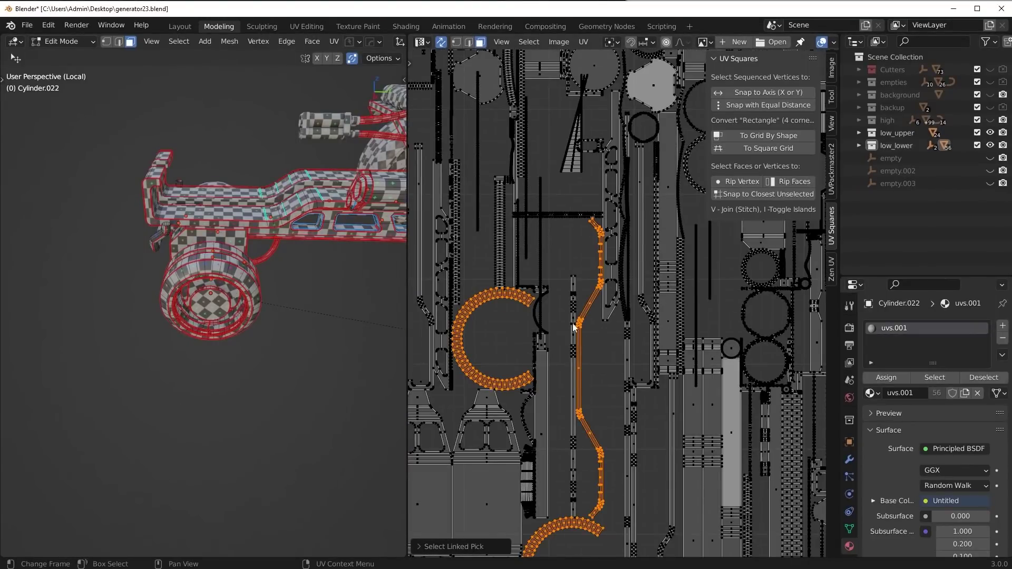
scroll(637, 259, "up", 8)
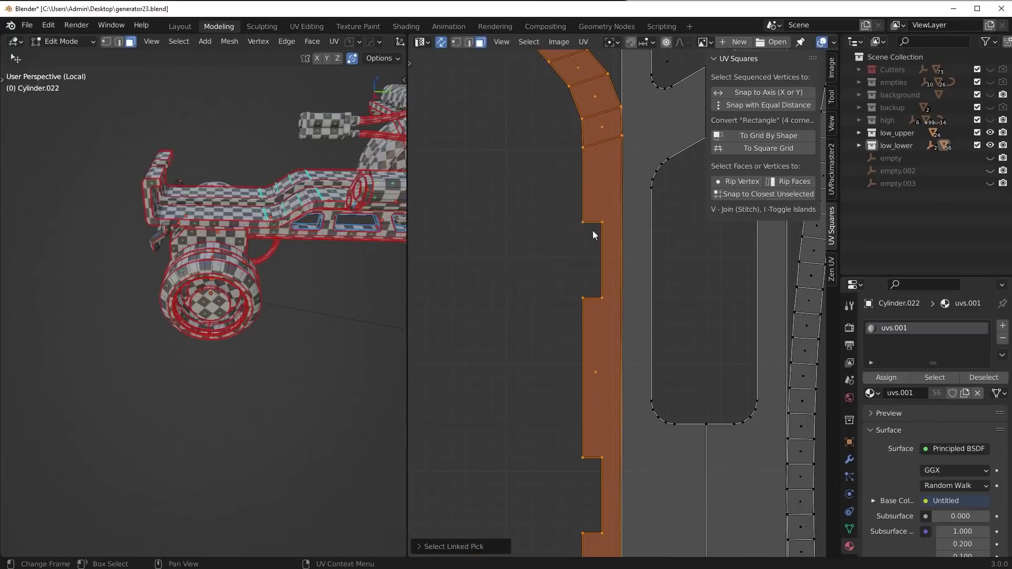
scroll(609, 212, "down", 2)
left_click(441, 41)
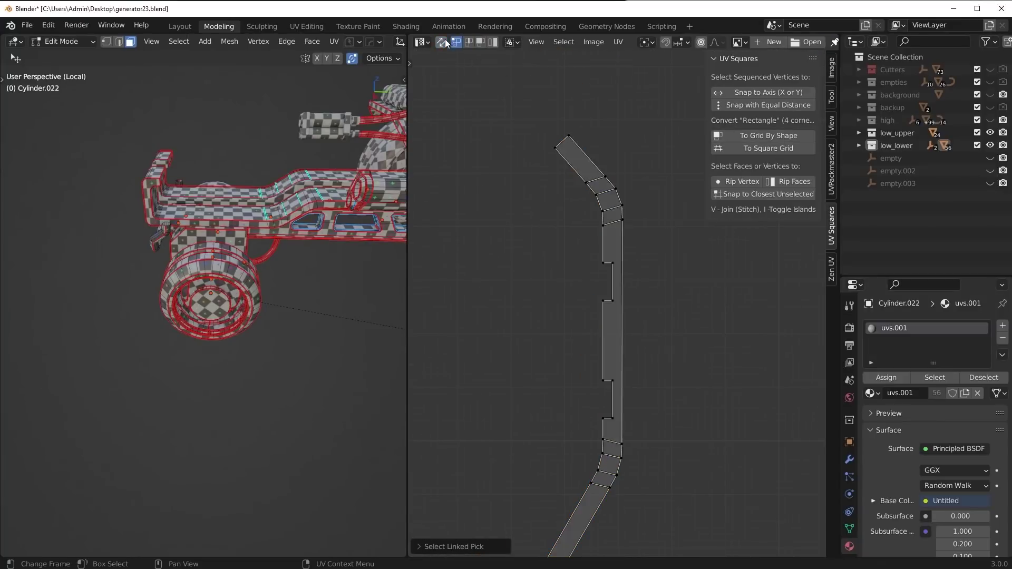
left_click(784, 135)
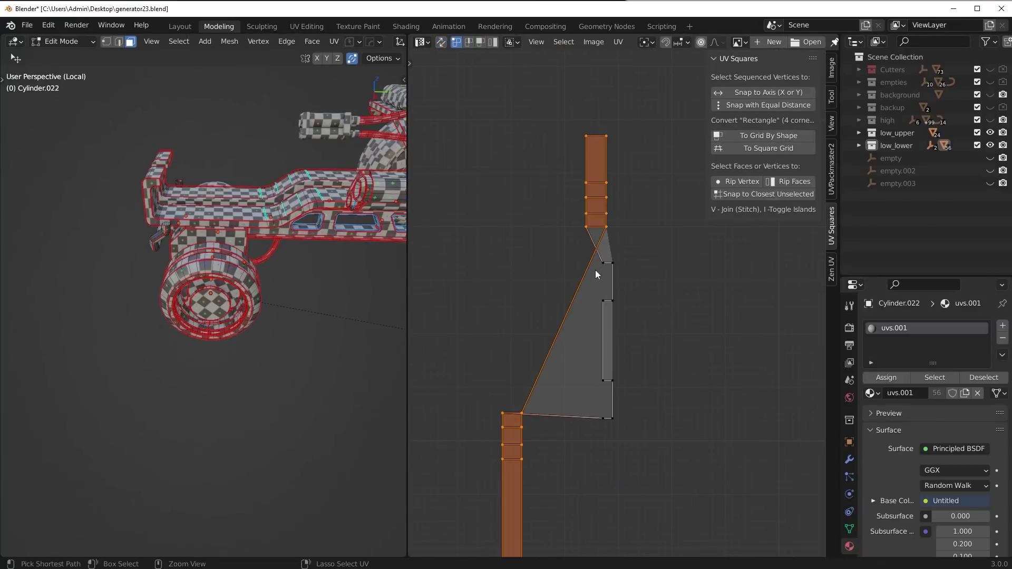
key("ctrl+z")
left_click(491, 108)
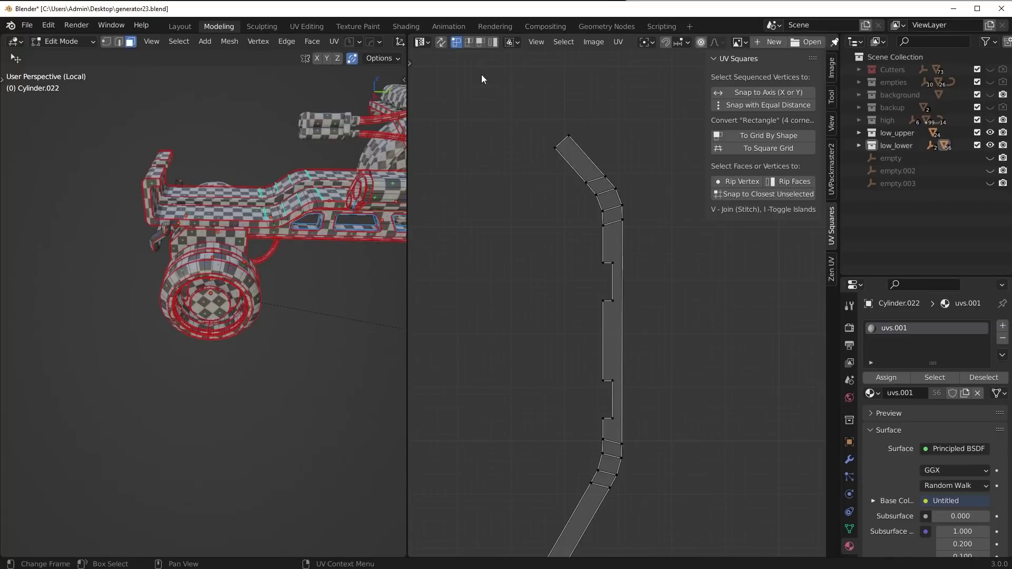
left_click(441, 42)
scroll(622, 300, "down", 10)
key("shift+l")
Add the open rings clustered beside the large light-grey island and the ribbed ring to the selection
scroll(646, 363, "up", 3)
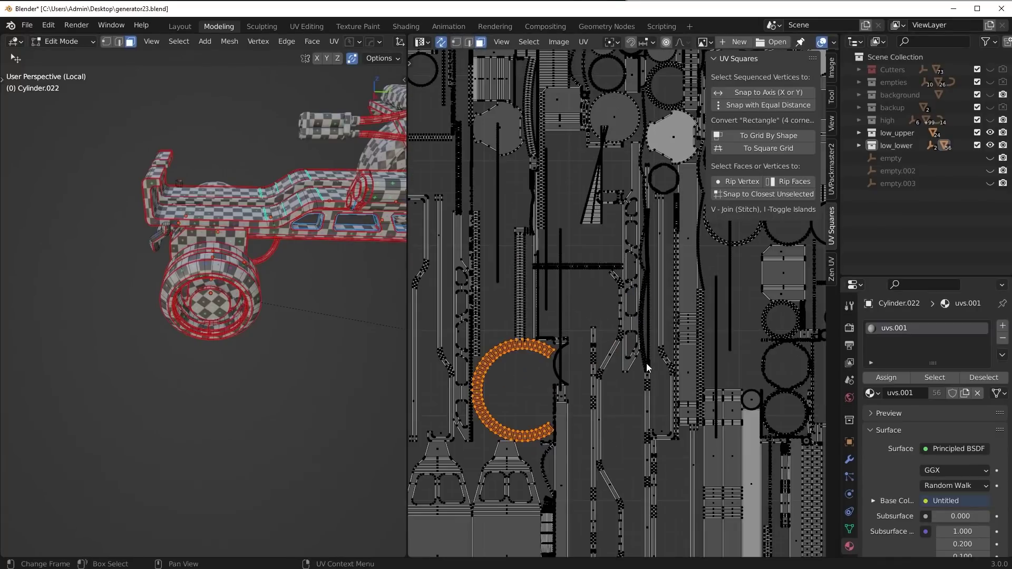
scroll(647, 363, "up", 2)
scroll(627, 292, "down", 5)
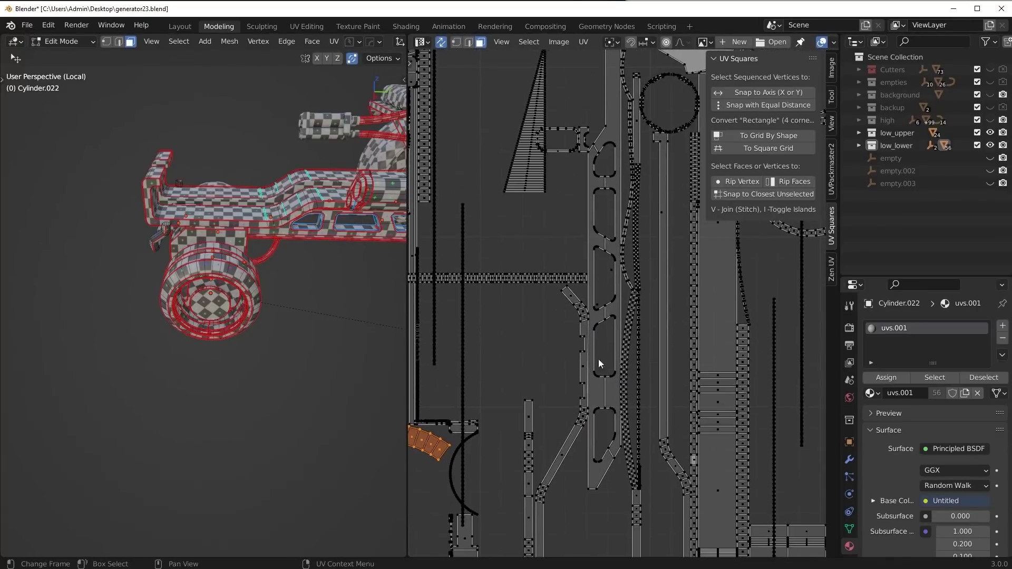
middle_click_drag(711, 296, 693, 353)
scroll(693, 353, "up", 4)
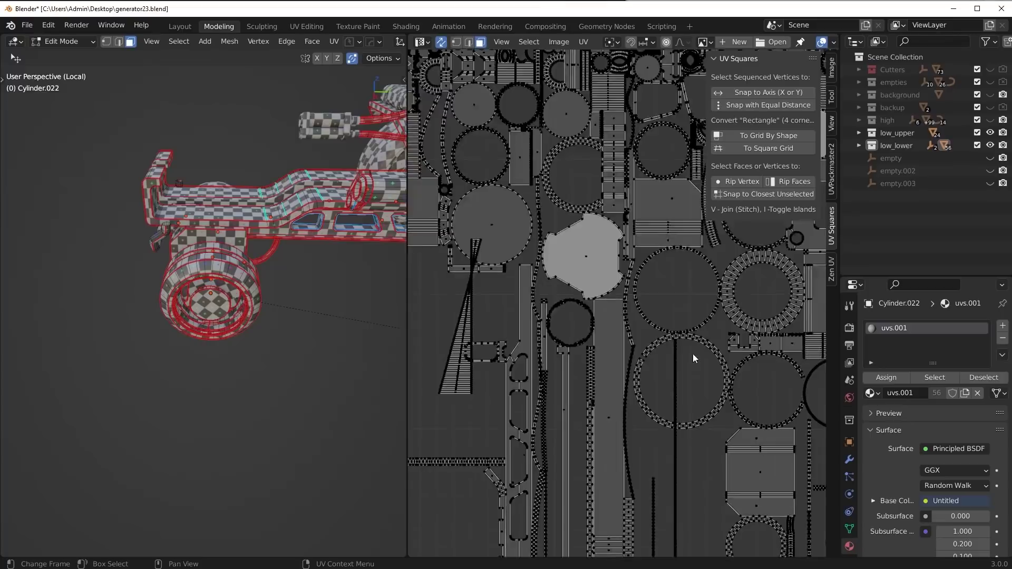
key("l")
middle_click_drag(786, 394, 670, 384)
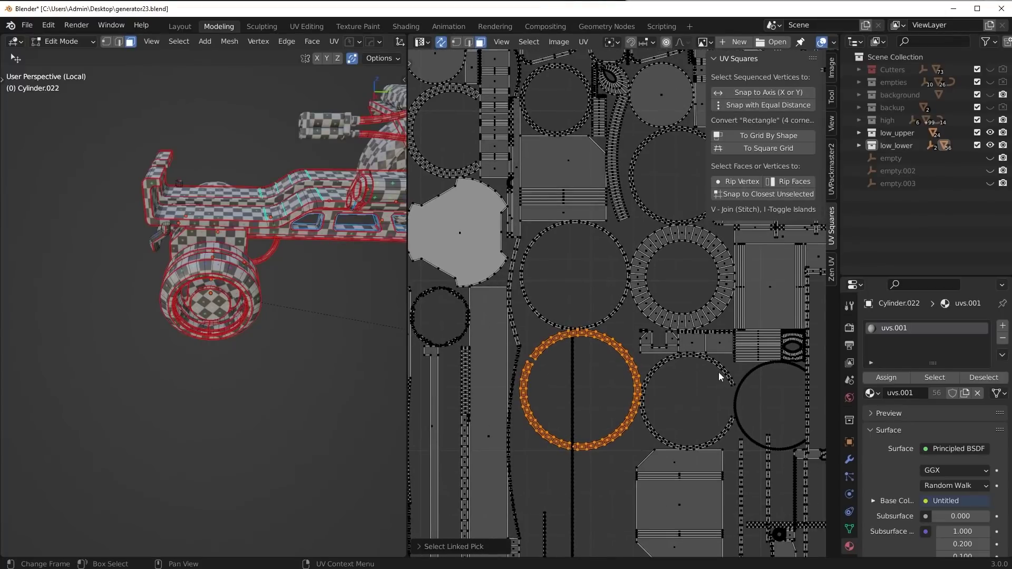
key("l")
key("l")
Examine the upper part of the UV layout for remaining curved islands and inspect the wheel and suspension in the model
middle_click_drag(611, 264, 659, 319)
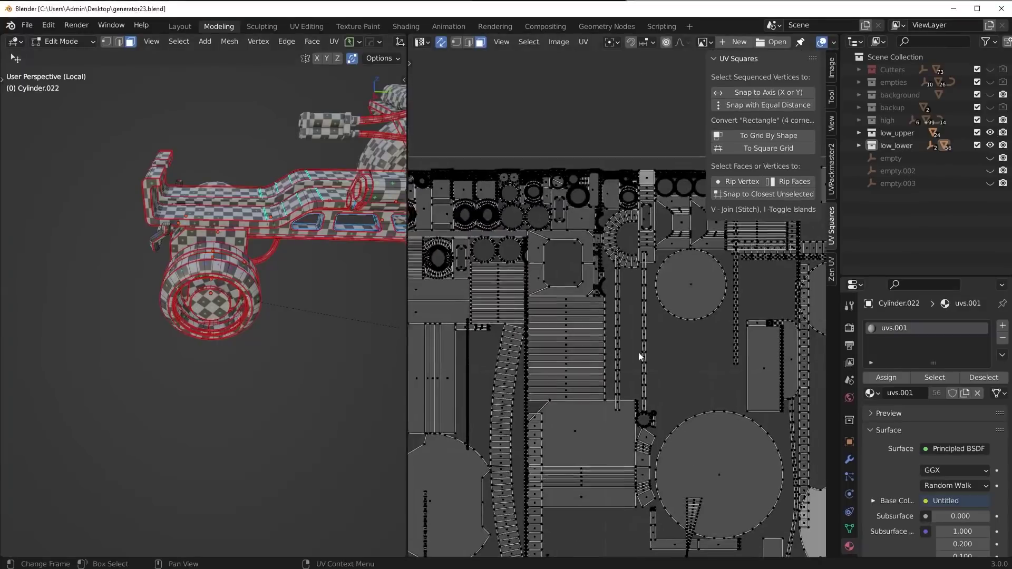
middle_click_drag(602, 307, 693, 301)
middle_click_drag(568, 309, 596, 306)
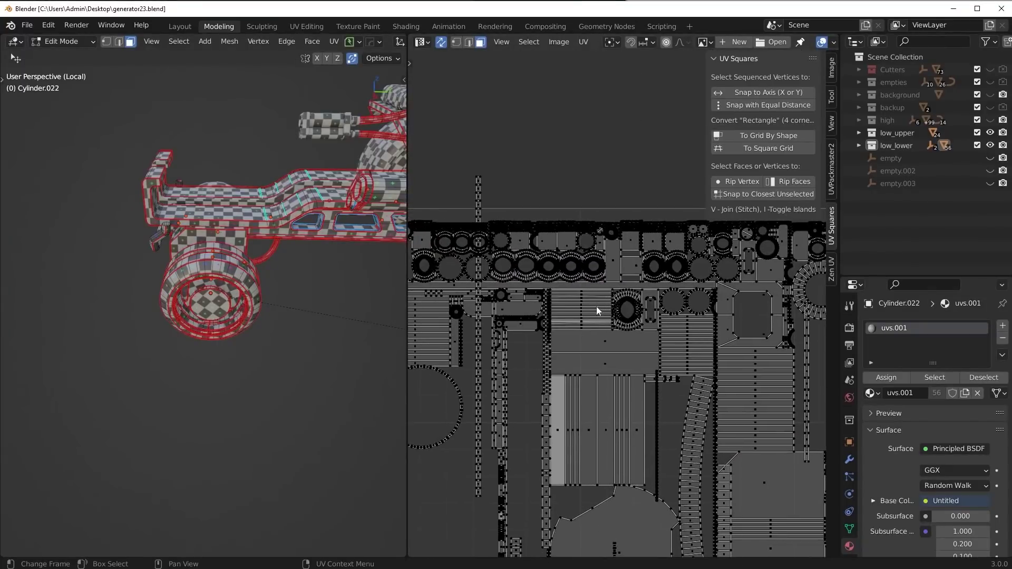
middle_click_drag(493, 351, 628, 338)
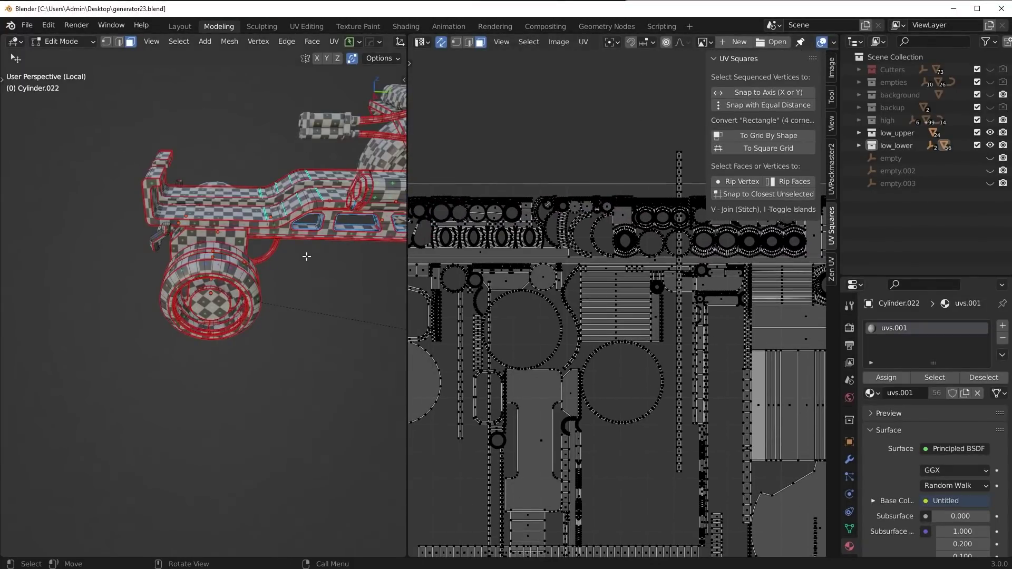
middle_click_drag(305, 256, 211, 250)
scroll(184, 247, "up", 9)
scroll(183, 246, "down", 10)
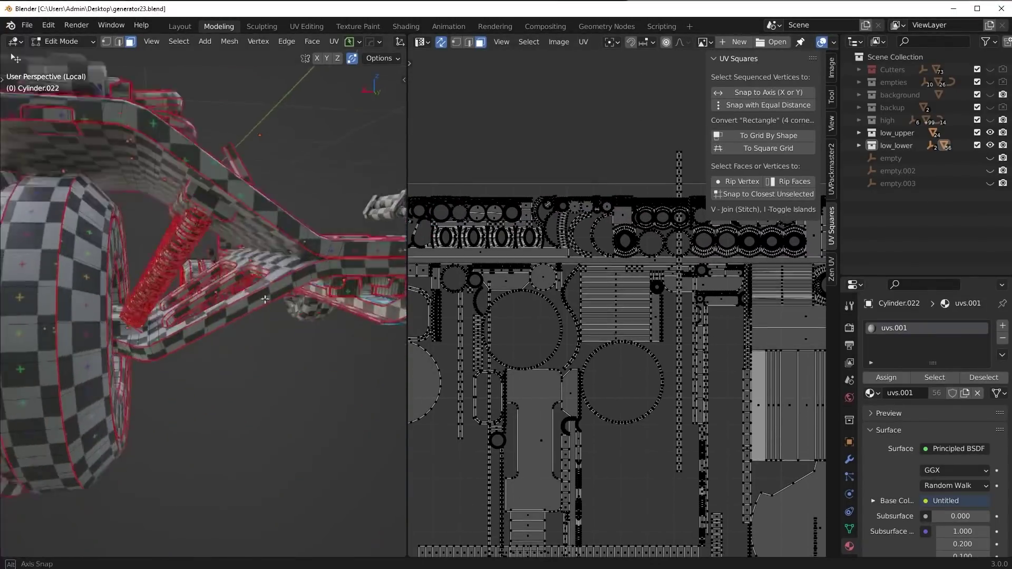
scroll(166, 310, "down", 7)
middle_click_drag(166, 311, 369, 327)
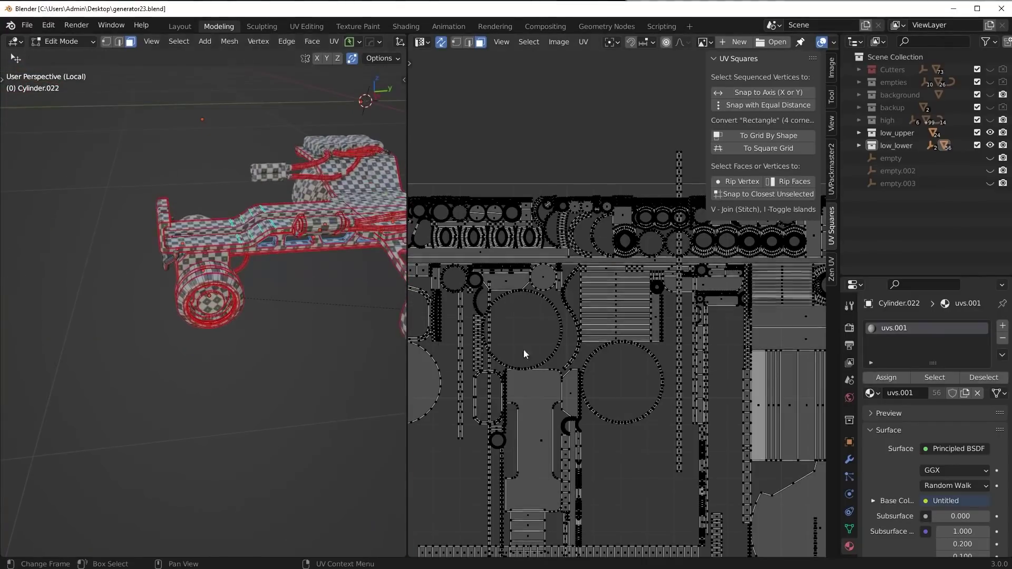
middle_click_drag(459, 344, 665, 334)
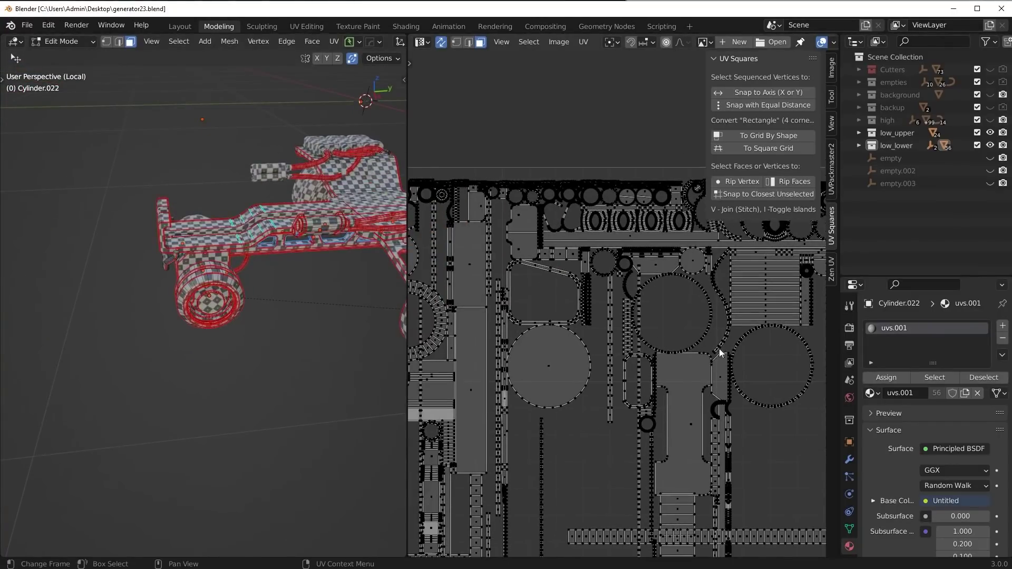
Select the S-shaped strip beside the large thin ring and the two arcs in the layout's upper-left corner
key("l")
scroll(673, 339, "up", 3)
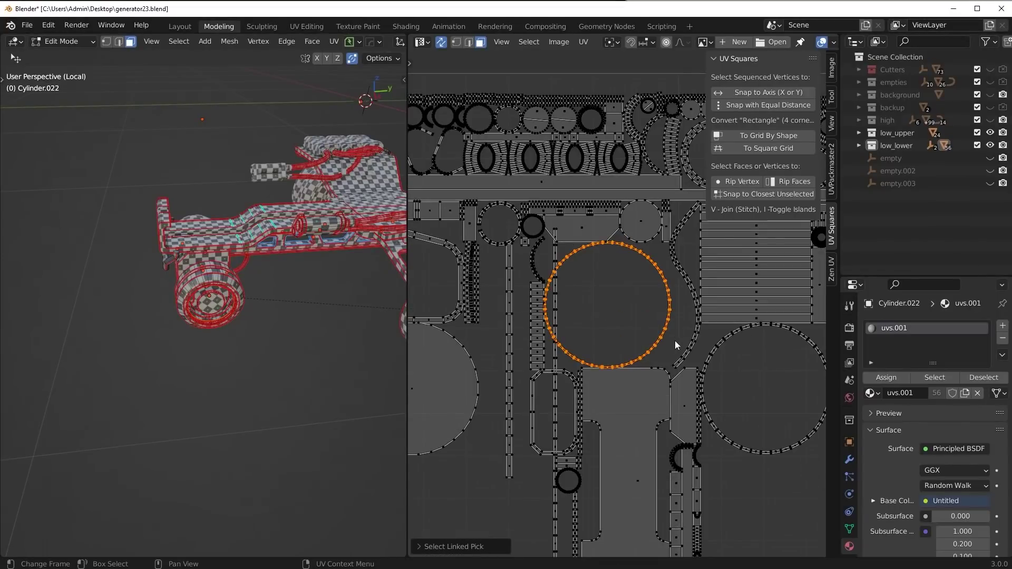
key("shift+l")
key("l")
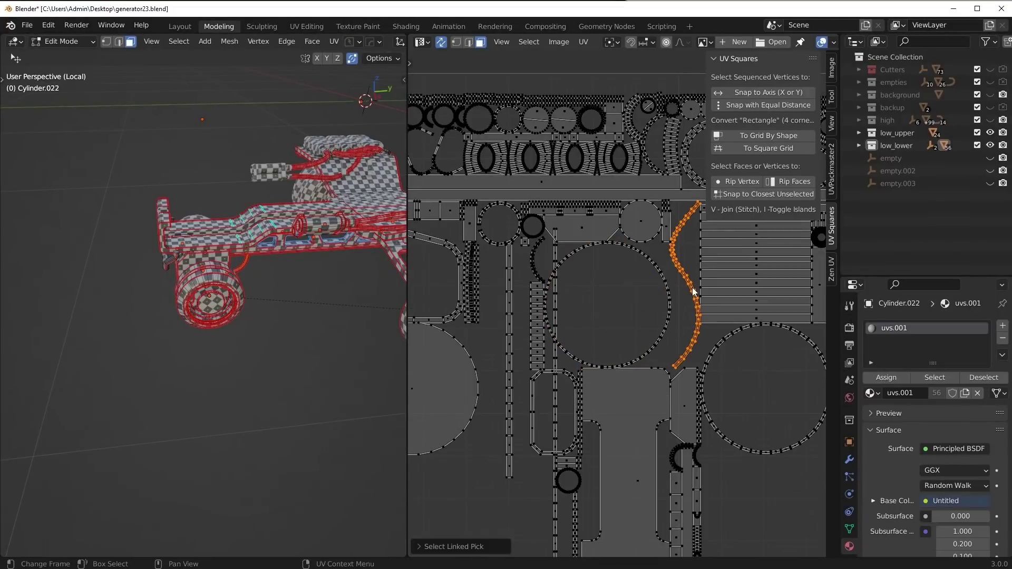
middle_click_drag(553, 445, 678, 396)
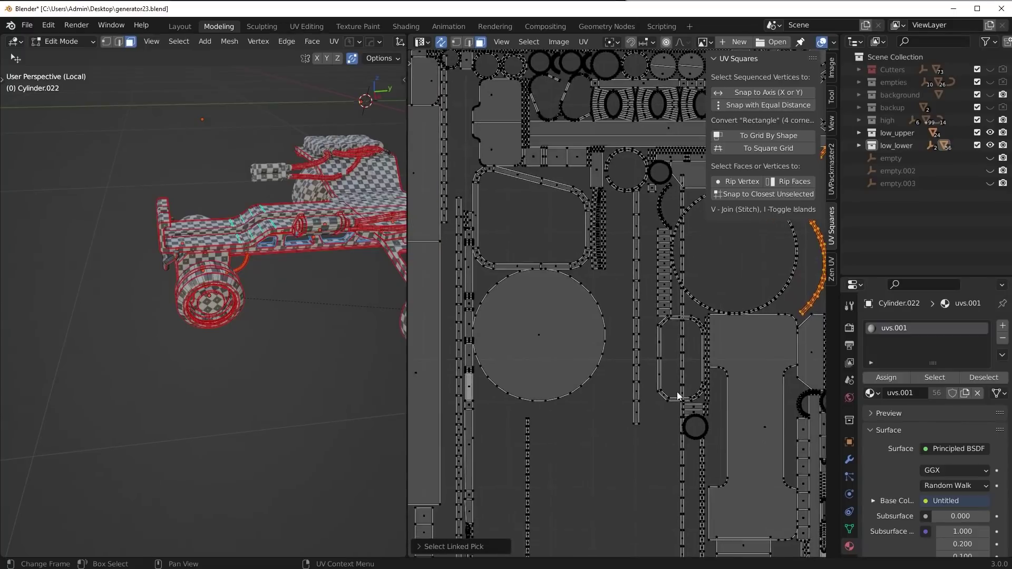
scroll(677, 392, "down", 4)
middle_click_drag(556, 419, 618, 341)
key("l")
key("l")
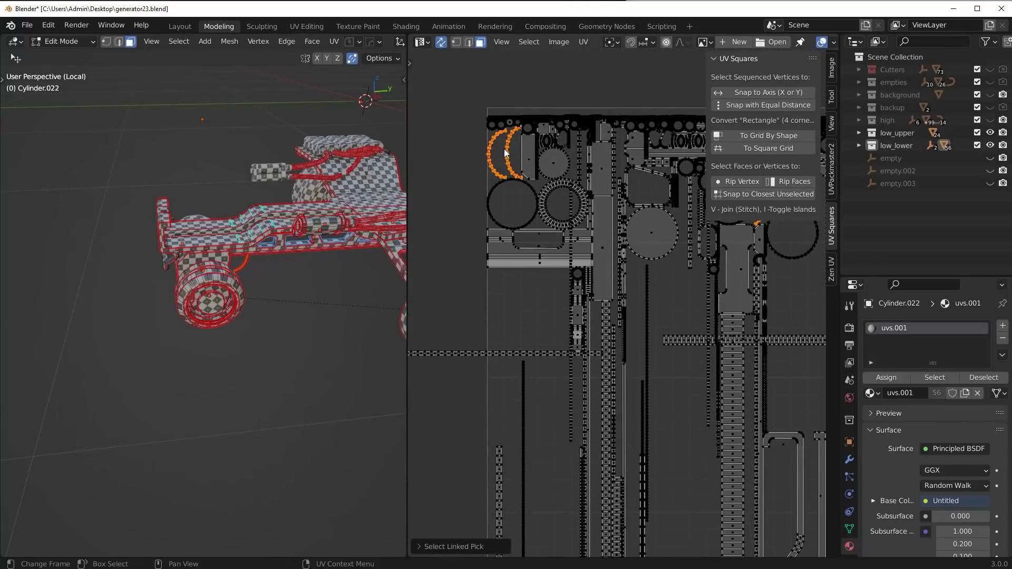
Turn off UV sync selection and select all the displayed arcs and wavy strips
scroll(638, 305, "up", 6)
middle_click_drag(601, 353, 657, 360)
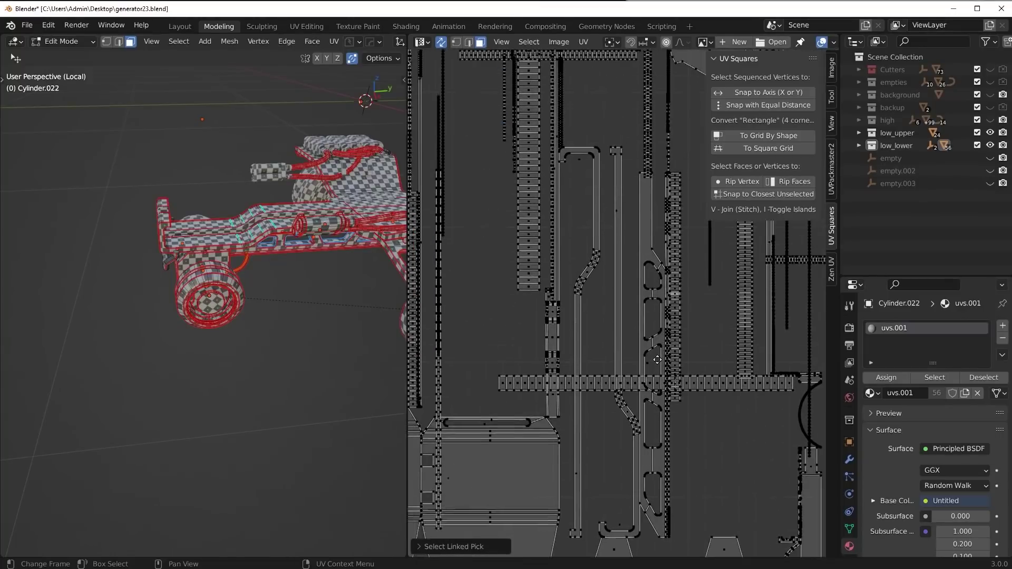
scroll(658, 359, "down", 6)
left_click(445, 44)
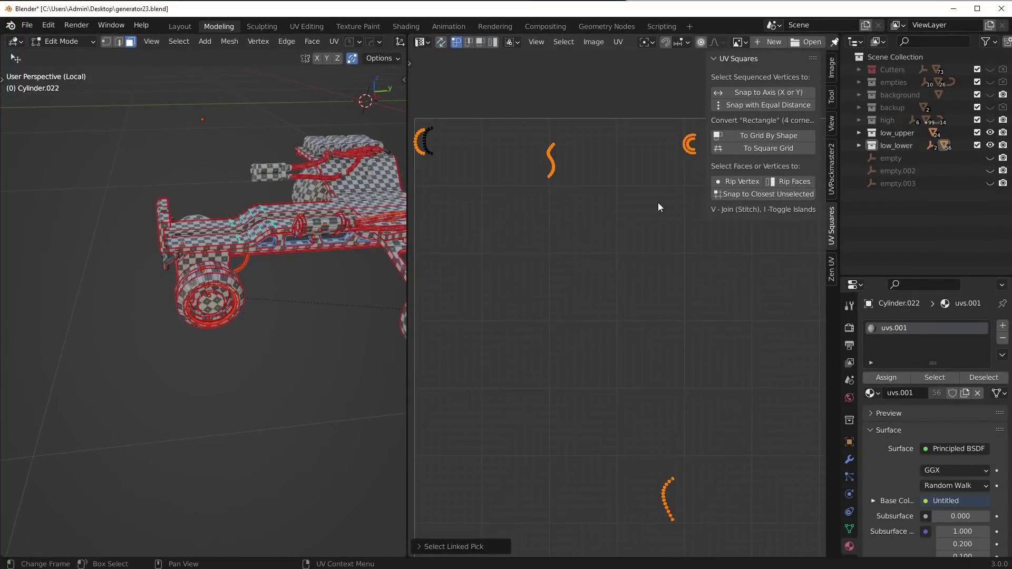
key("a")
Try To Grid By Shape on the displayed arcs and wavy strips, and undo it
left_click(743, 135)
scroll(634, 273, "down", 4)
middle_click_drag(659, 316, 601, 316)
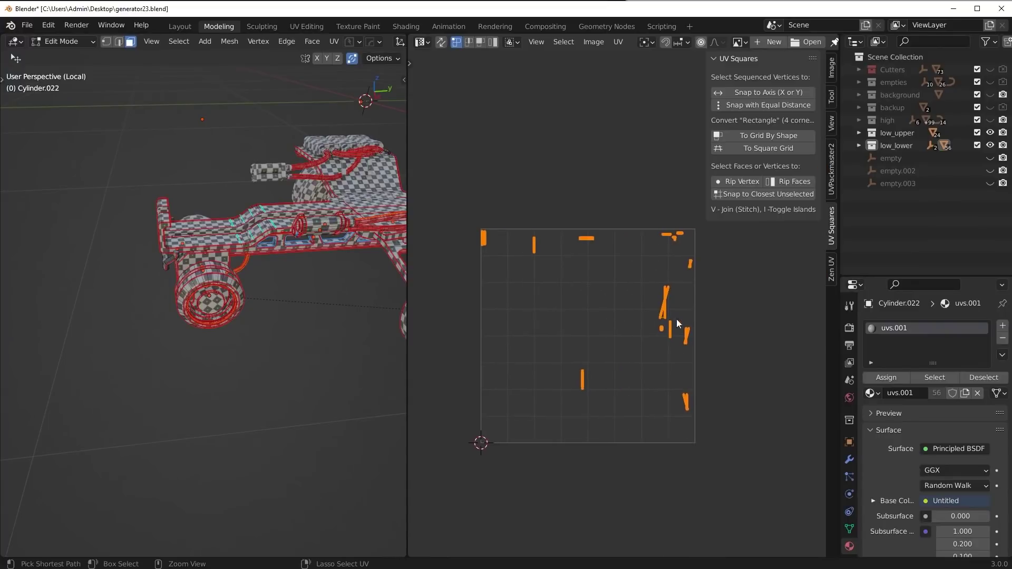
key("ctrl+z")
scroll(669, 302, "up", 7)
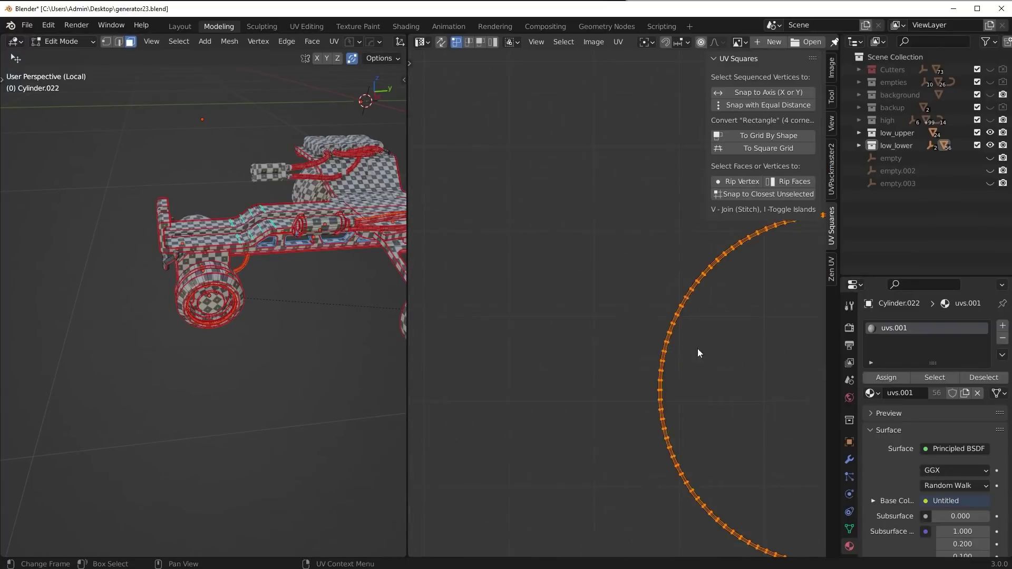
Deselect the large open ring island and straighten the other selected arcs and wavy strips with To Grid By Shape
middle_click_drag(697, 349, 549, 330)
key("shift+l")
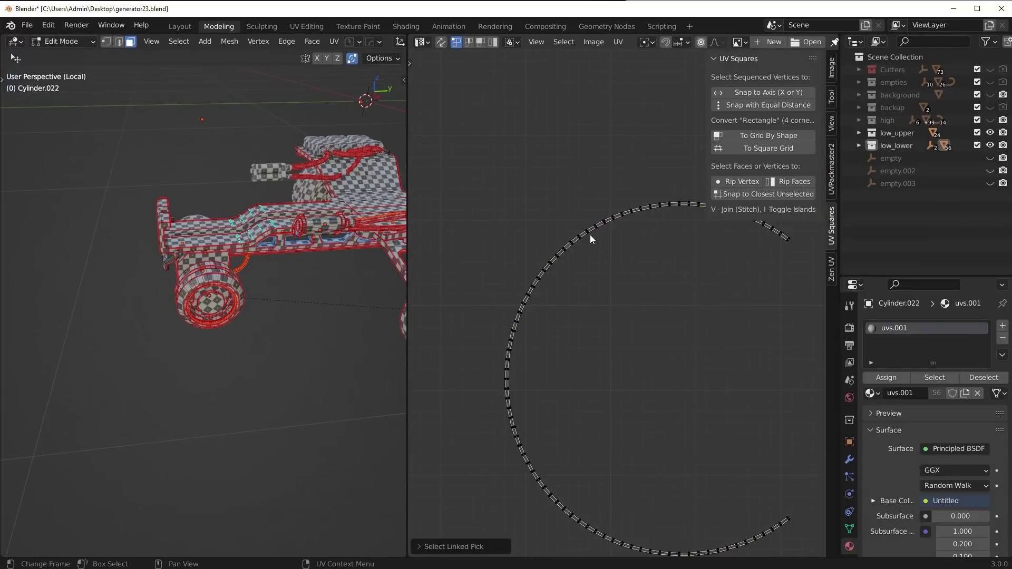
scroll(585, 248, "down", 5)
left_click(757, 138)
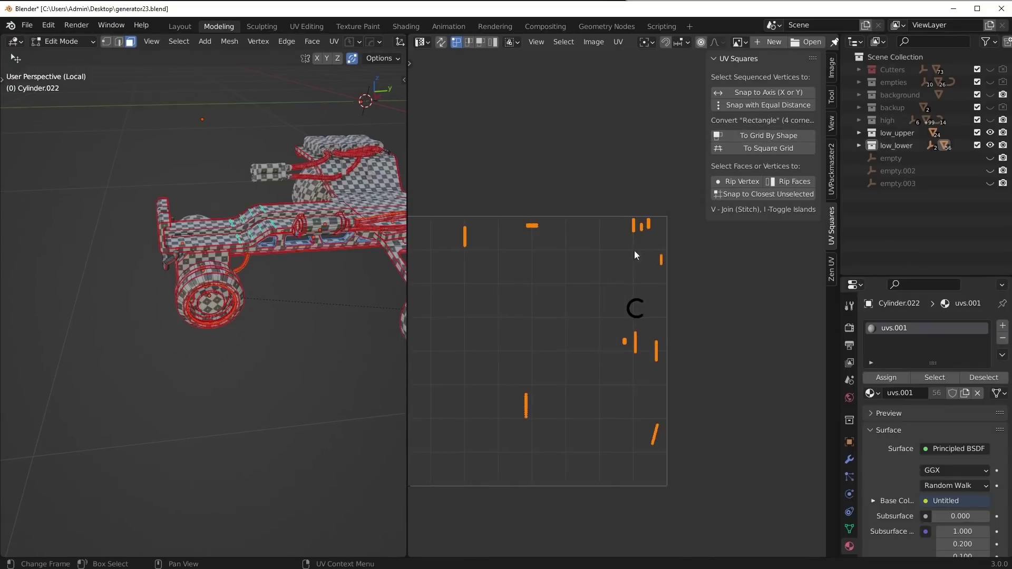
scroll(634, 252, "up", 6)
scroll(674, 394, "down", 6)
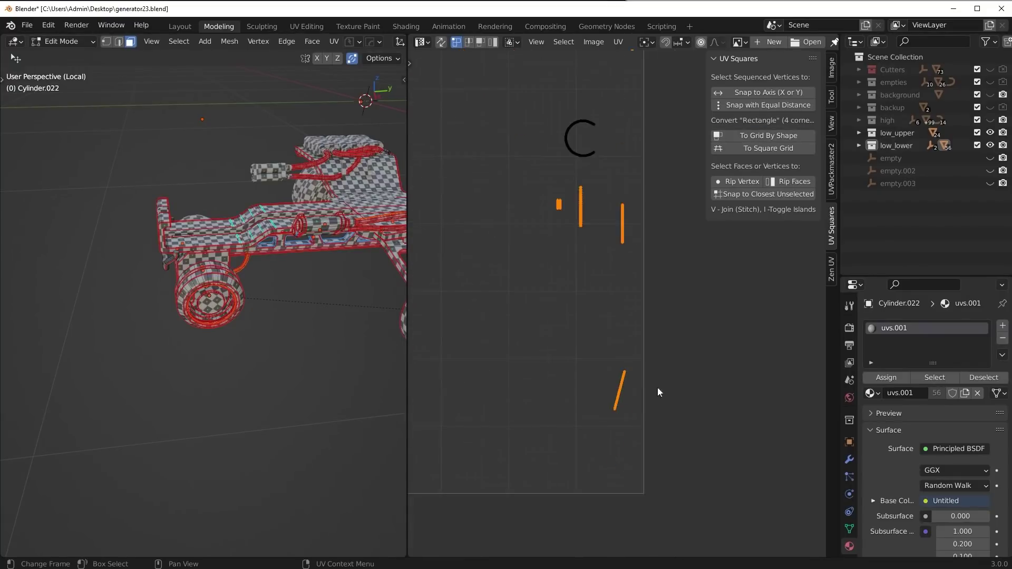
Turn UV sync selection back on and select all the chassis faces with their UV islands
left_click(441, 41)
key("a")
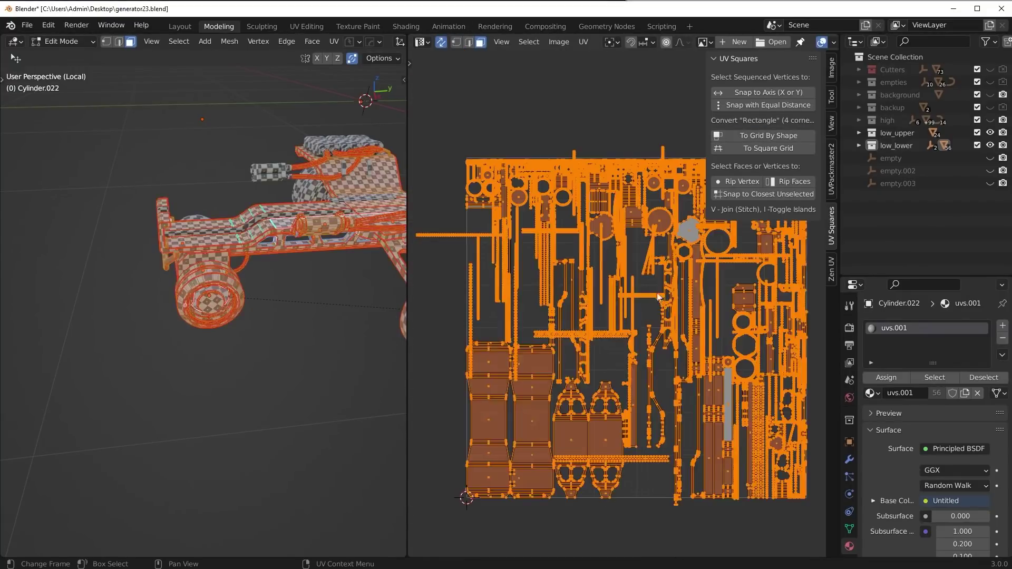
middle_click_drag(647, 291, 590, 281)
scroll(589, 276, "down", 2)
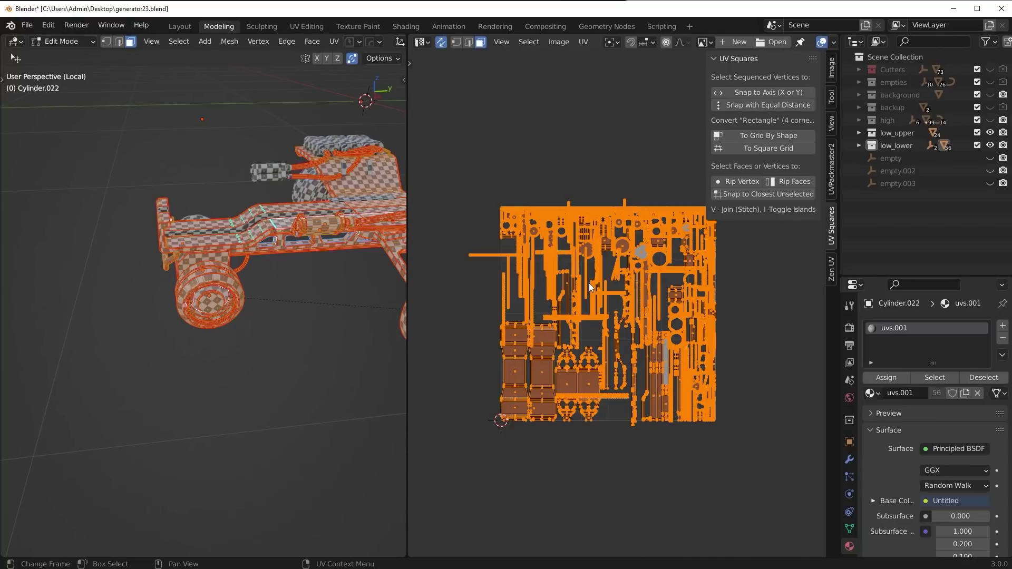
middle_click_drag(537, 277, 523, 287)
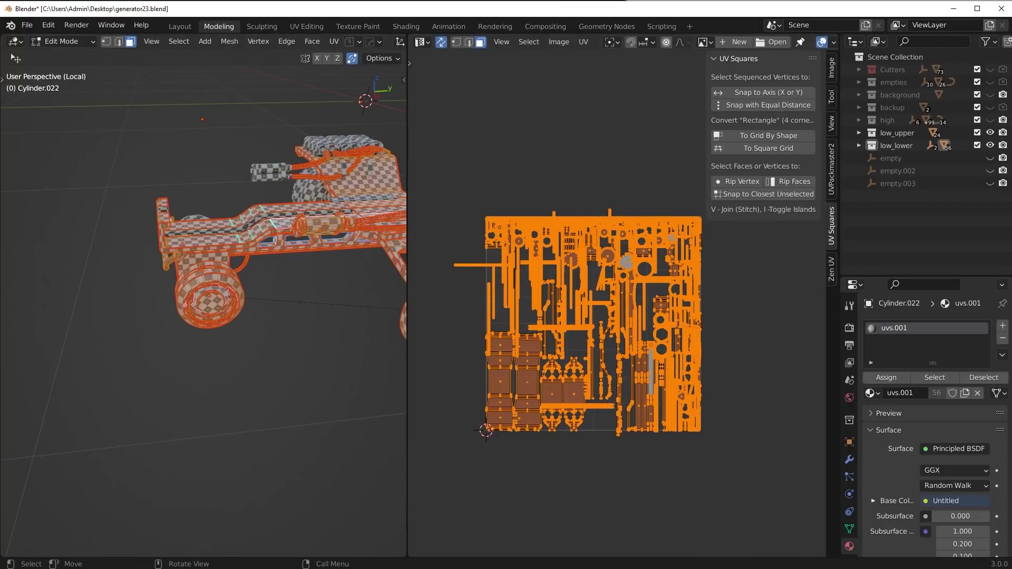
scroll(211, 364, "up", 3)
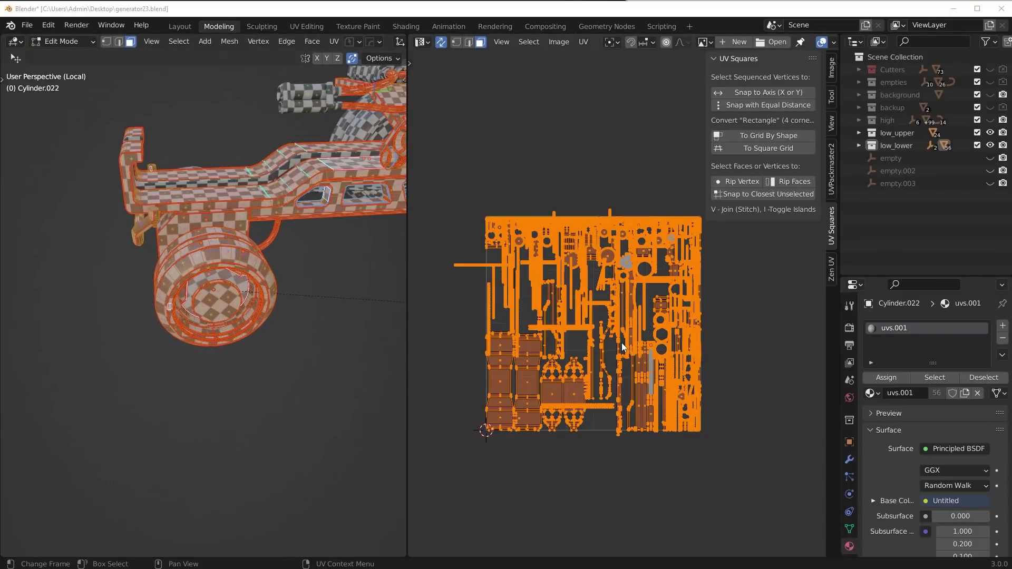
middle_click_drag(587, 336, 574, 343)
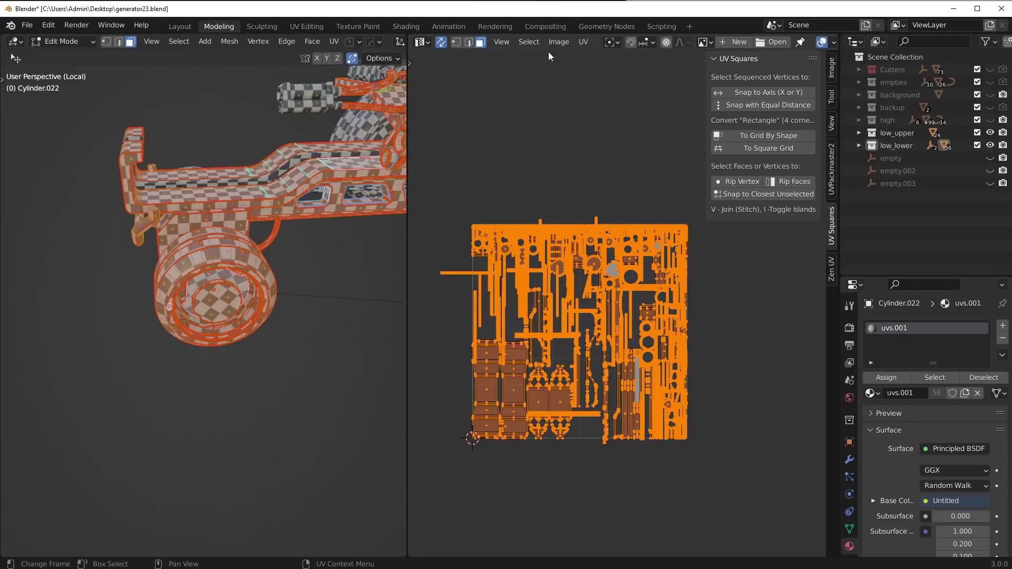
left_click(584, 43)
left_click(635, 271)
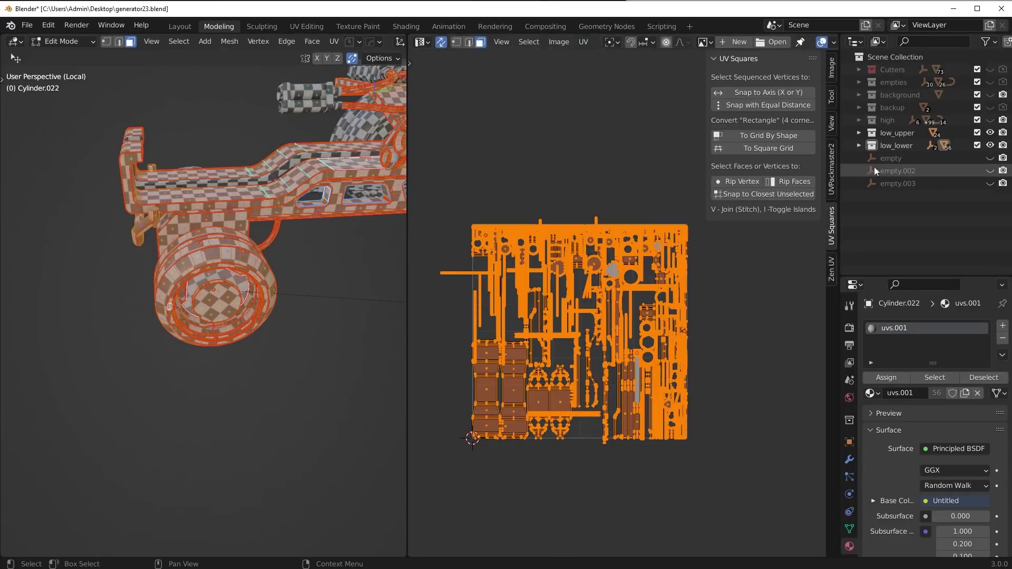
Review the UVPackmaster2 basic and advanced options and pack all the selected islands with margin 0.003 and rotation step 90
left_click(831, 168)
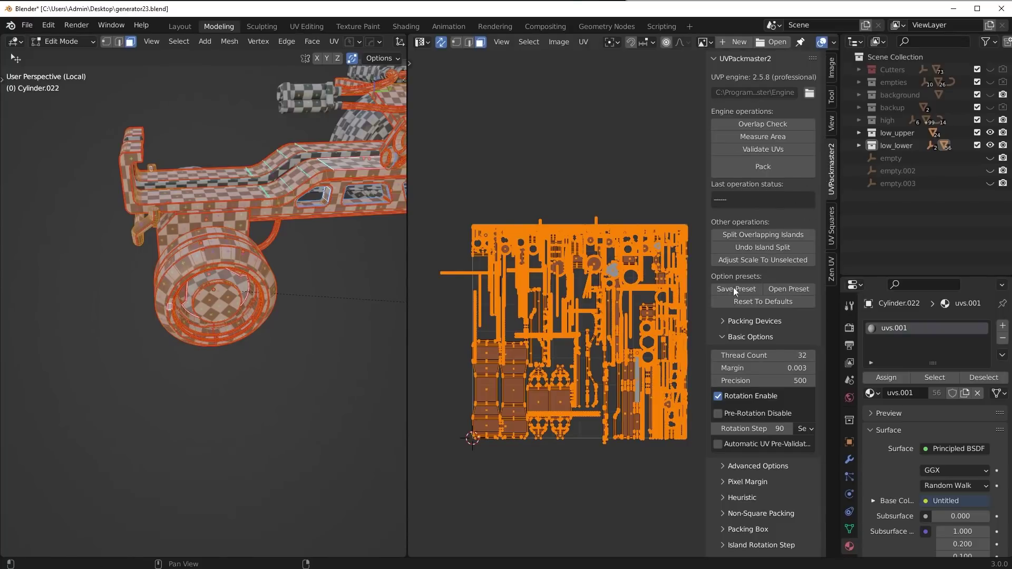
scroll(771, 247, "down", 3)
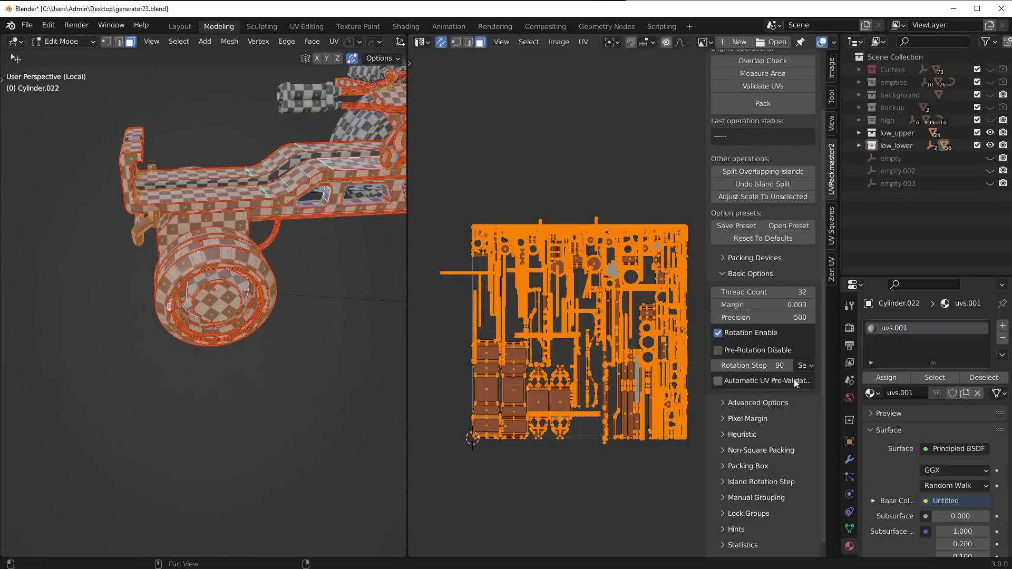
left_click(773, 403)
scroll(738, 482, "down", 4)
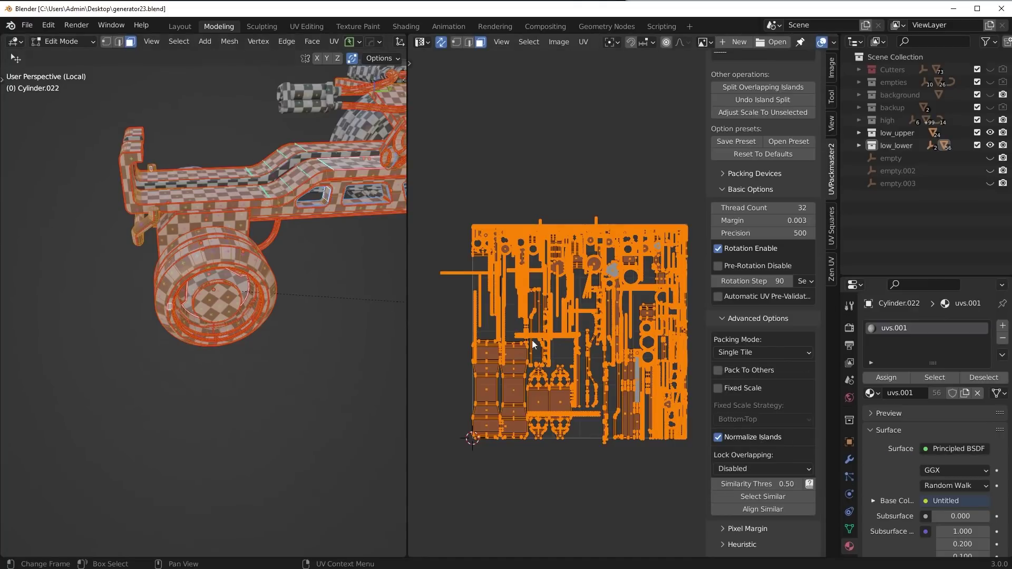
left_click(744, 318)
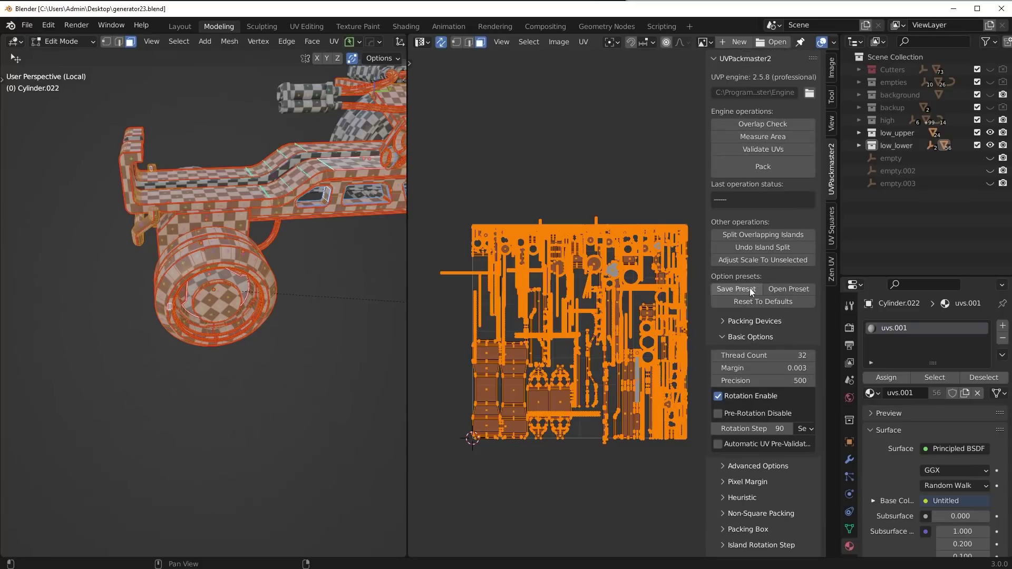
left_click(773, 164)
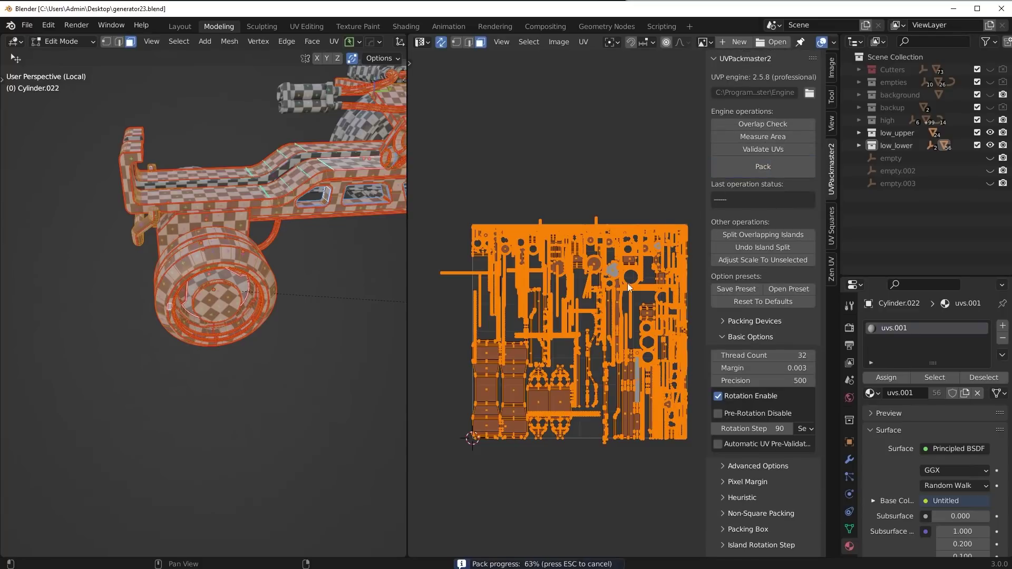
middle_click_drag(636, 279, 608, 259)
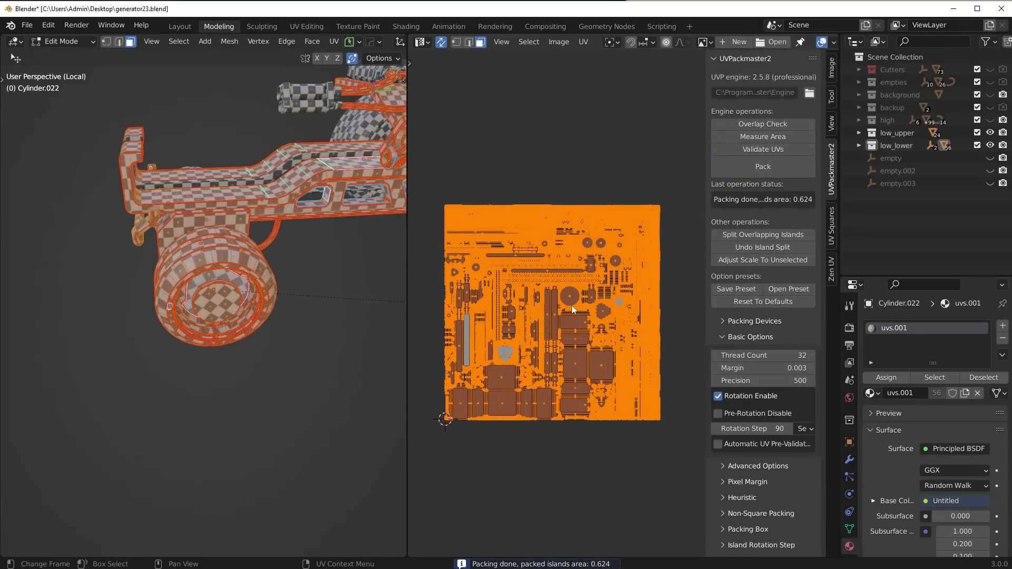
Try a fresh Unwrap of all the faces to compare it with the packed layout, and undo it
key("u")
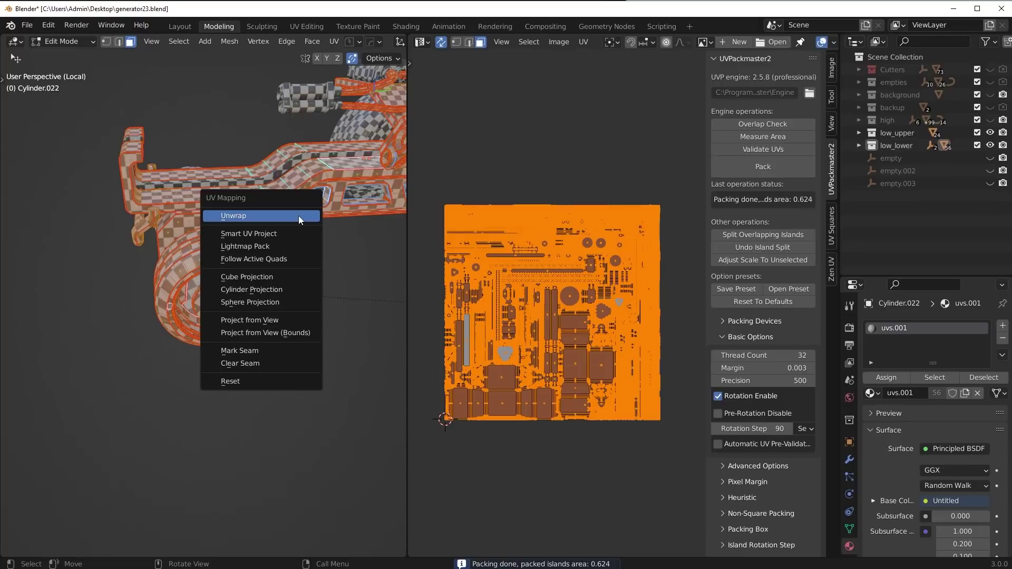
left_click(299, 217)
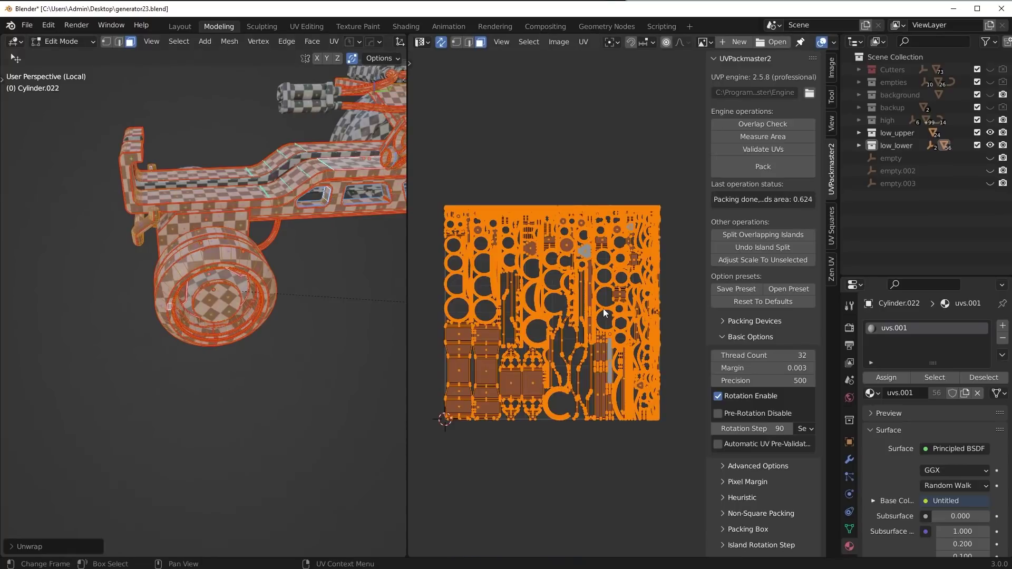
key("ctrl+z")
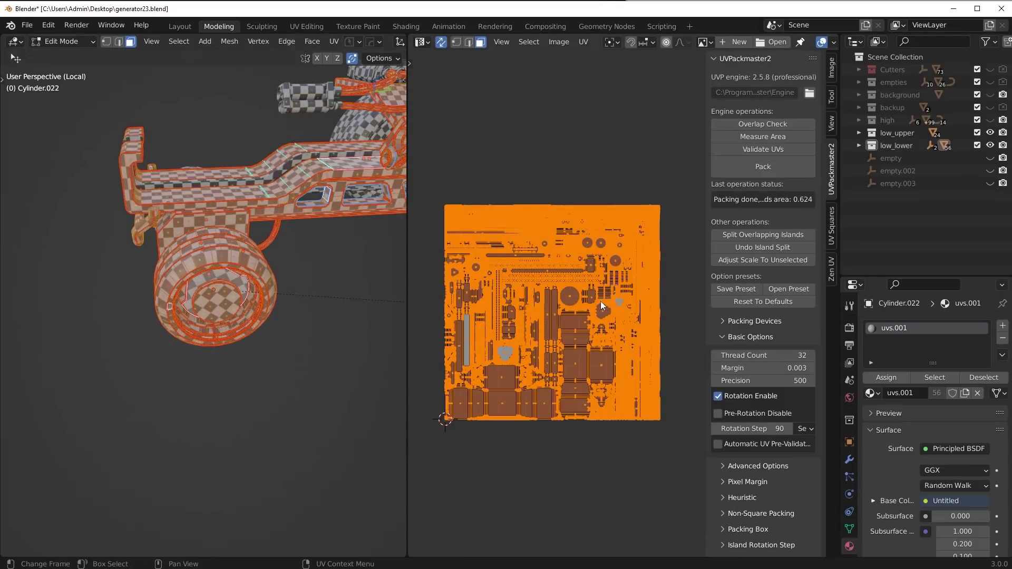
Examine the packed UV layout closely, checking the straightened strips, the filled rings and the spacing between islands
scroll(615, 301, "up", 1)
middle_click_drag(580, 304, 621, 304)
scroll(574, 321, "up", 1)
scroll(551, 315, "down", 2)
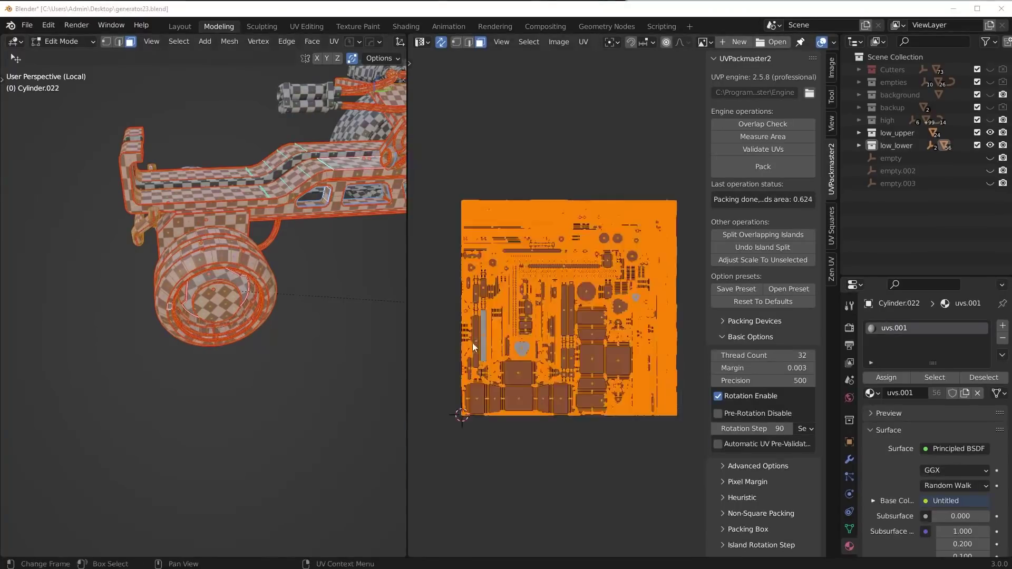
middle_click_drag(532, 296, 531, 346)
scroll(602, 264, "up", 3)
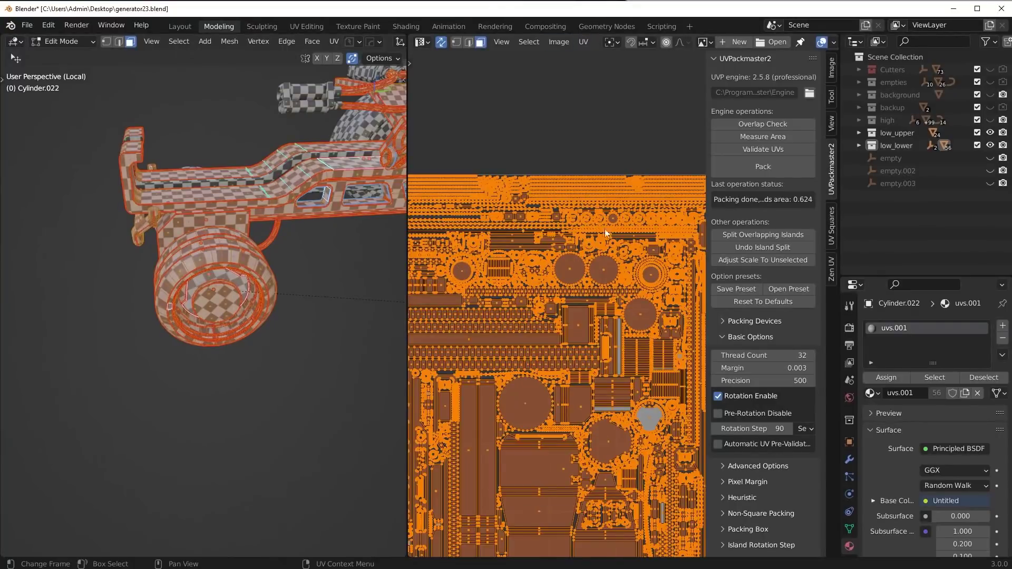
scroll(603, 263, "up", 4)
scroll(603, 264, "up", 4)
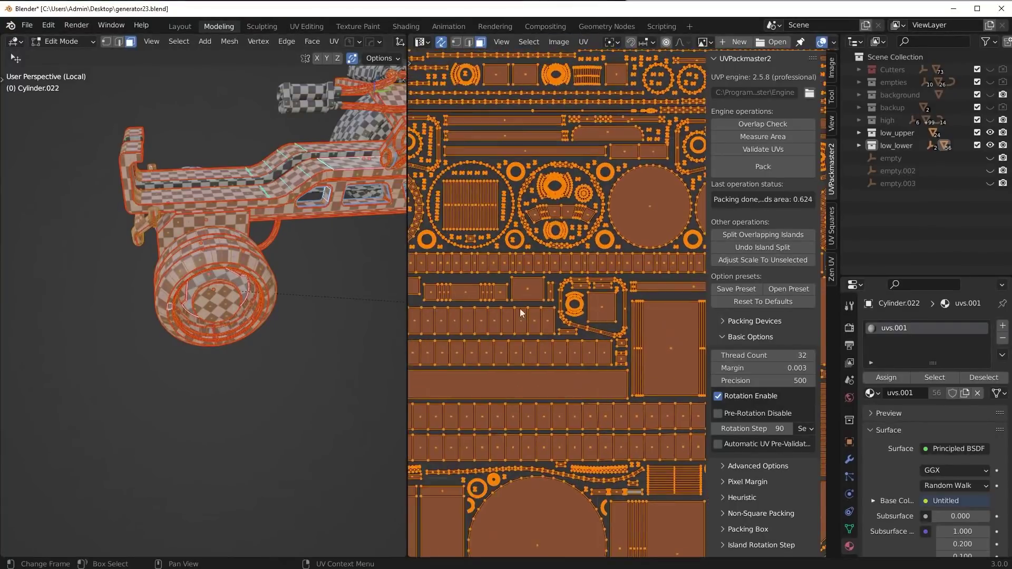
scroll(501, 302, "up", 5)
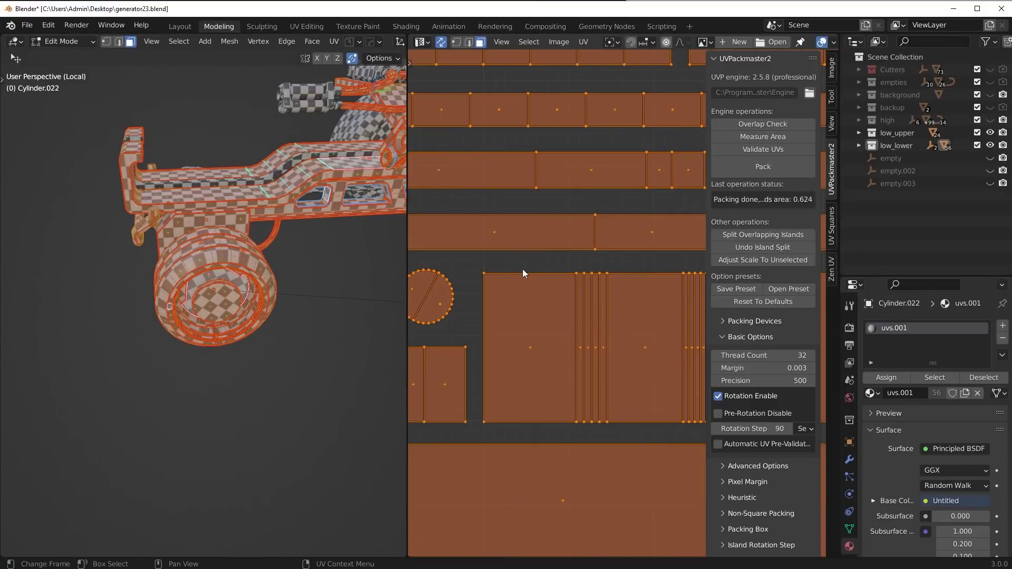
scroll(523, 270, "down", 5)
middle_click_drag(520, 285, 606, 286)
middle_click_drag(477, 330, 567, 336)
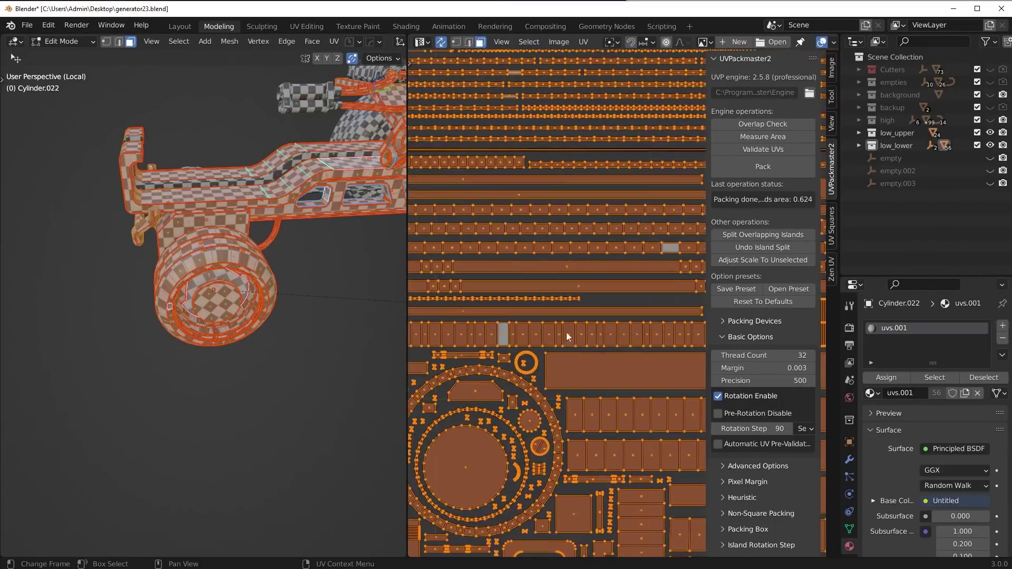
middle_click_drag(412, 321, 643, 326)
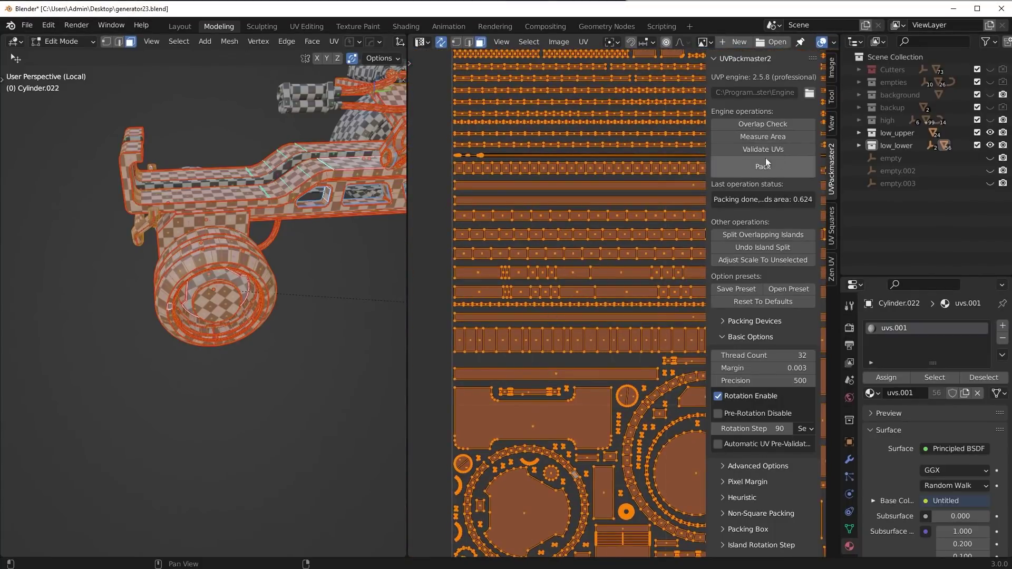
middle_click_drag(640, 114, 562, 260)
scroll(550, 270, "down", 1)
middle_click_drag(701, 277, 572, 188)
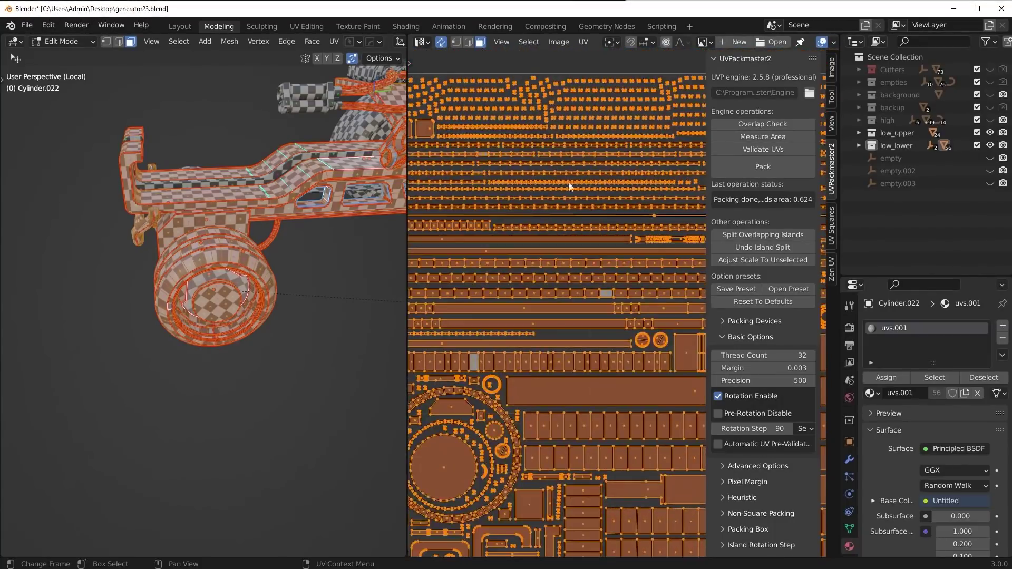
scroll(606, 299, "down", 2)
key("Home")
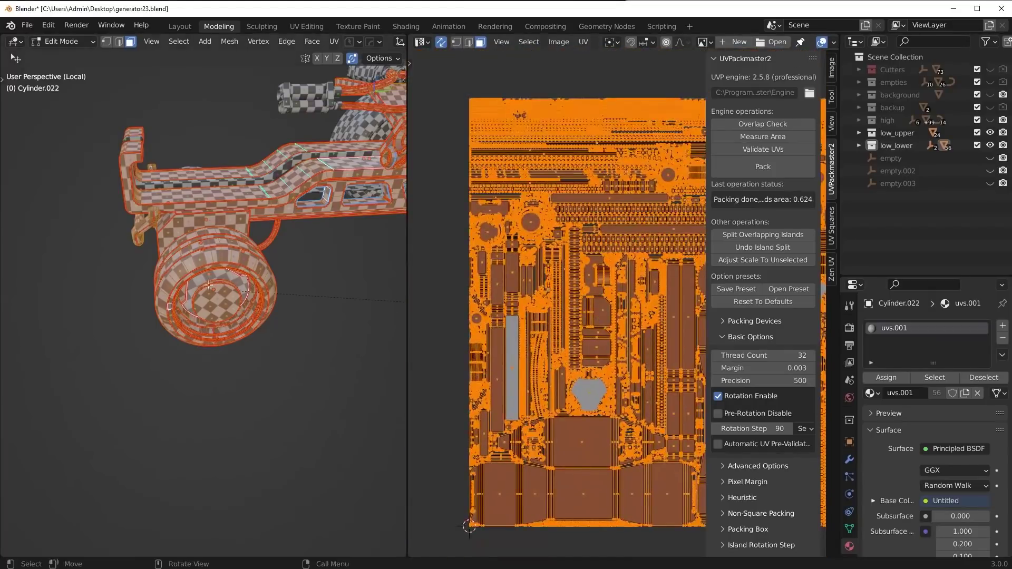
Unwrap the whole selection again to compare the checker pattern on the chassis rails, and undo the unwrap
middle_click_drag(327, 200, 248, 408)
scroll(213, 379, "up", 1)
key("u")
left_click(306, 334)
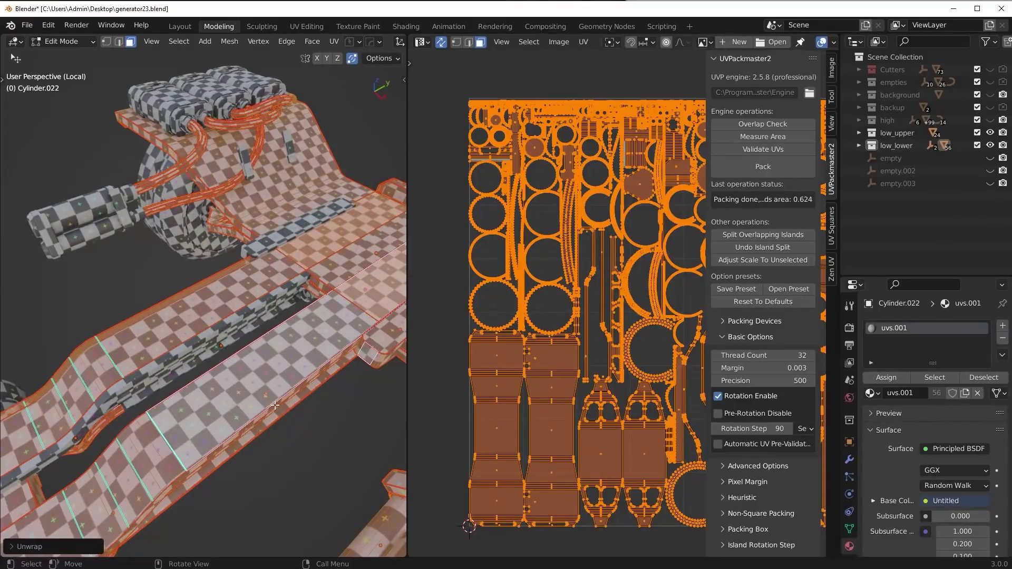
key("ctrl+z")
scroll(248, 385, "down", 8)
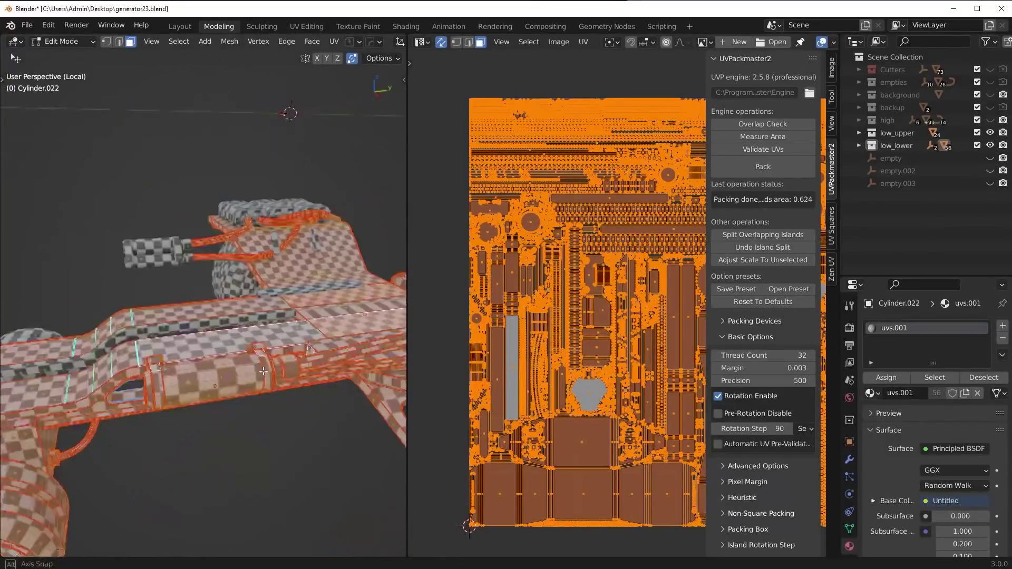
middle_click_drag(262, 365, 274, 373)
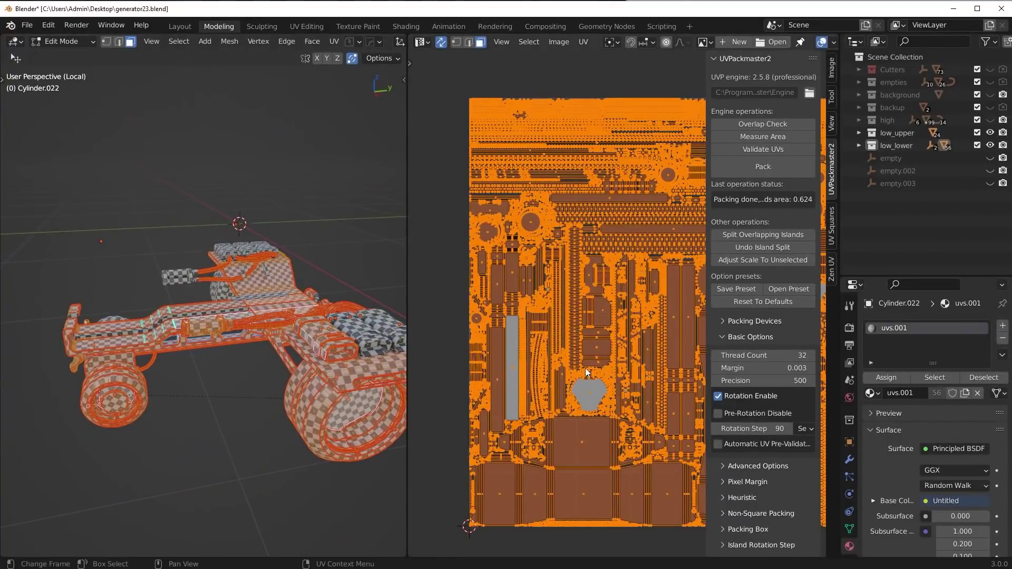
Hide the UV editor's sidebar, widen the 3D viewport to show the whole vehicle, and save the file
key("n")
scroll(590, 358, "down", 2)
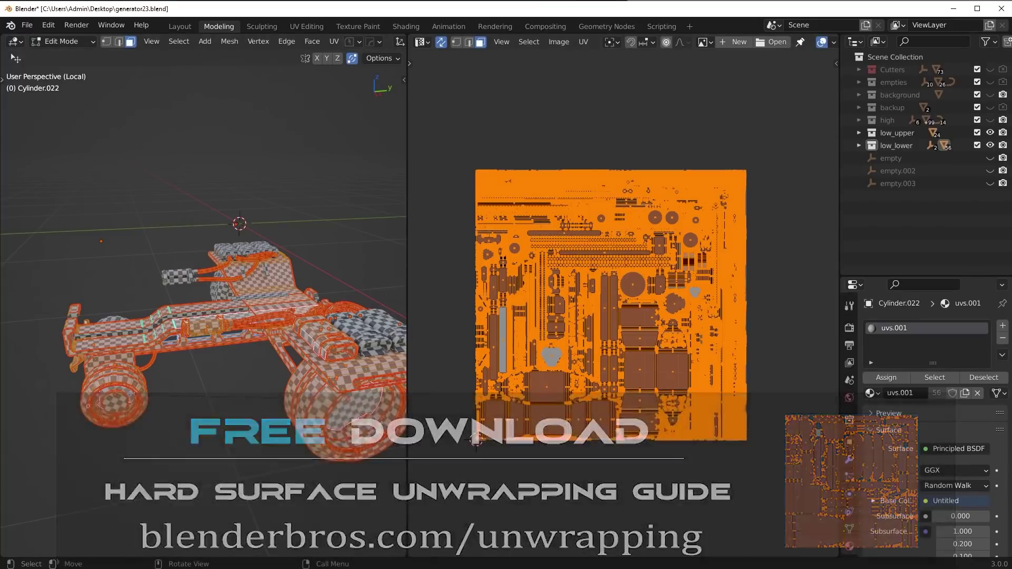
left_click_drag(408, 279, 555, 296)
scroll(762, 307, "down", 1)
middle_click_drag(316, 337, 327, 354)
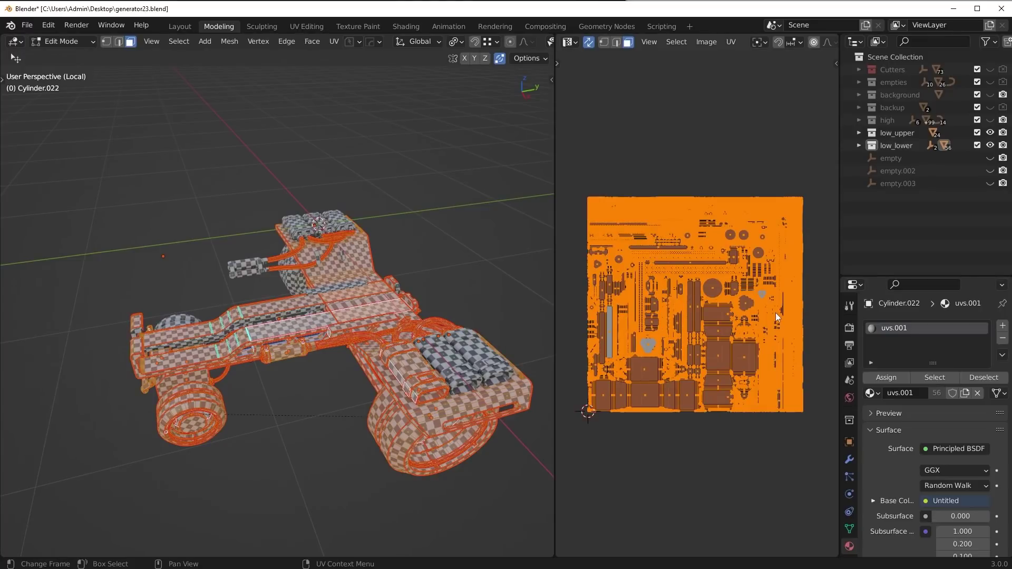
key("ctrl+s")
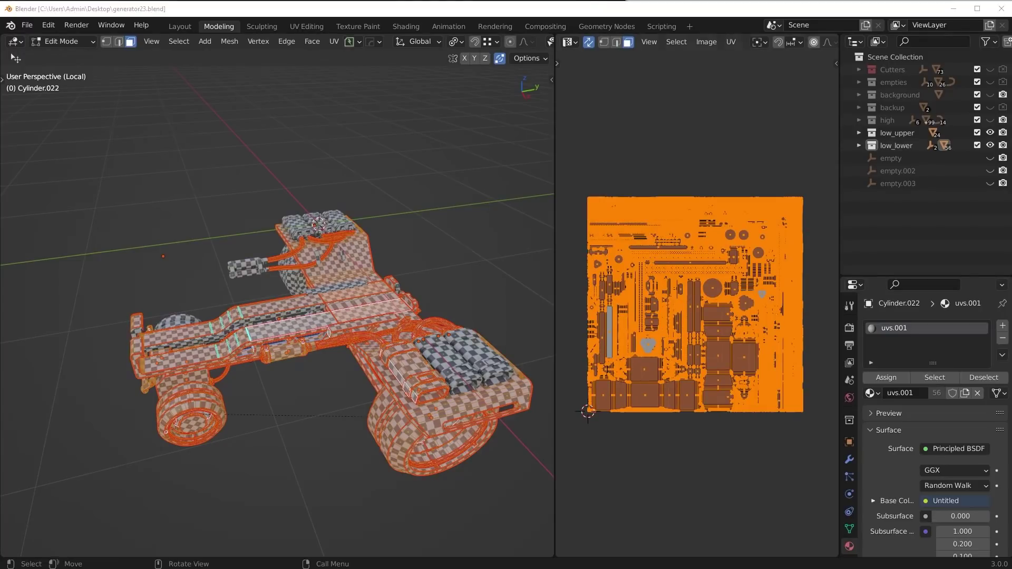